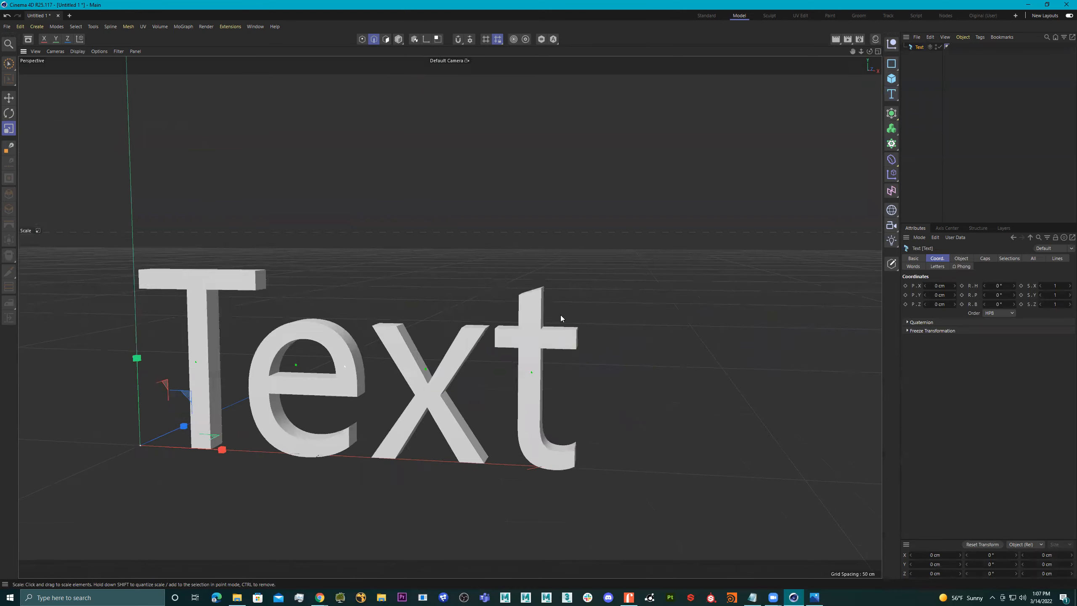
Review the 3D text object's basic, coordinate and object properties.
mouse_move(603, 288)
alt+mouse_down()
mouse_move(622, 301)
mouse_move(612, 286)
alt+mouse_up()
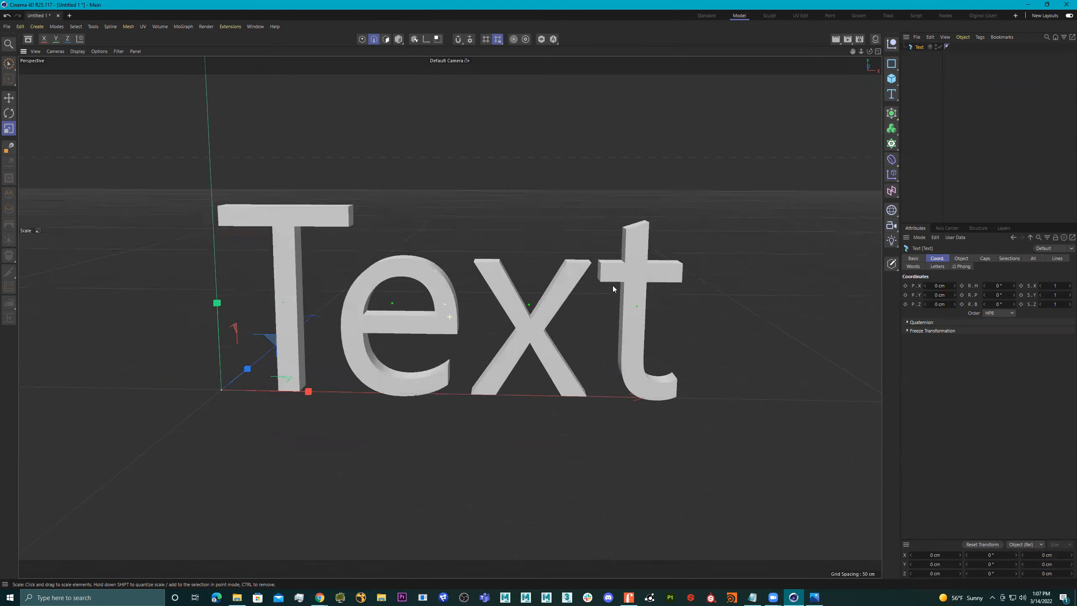
click(917, 260)
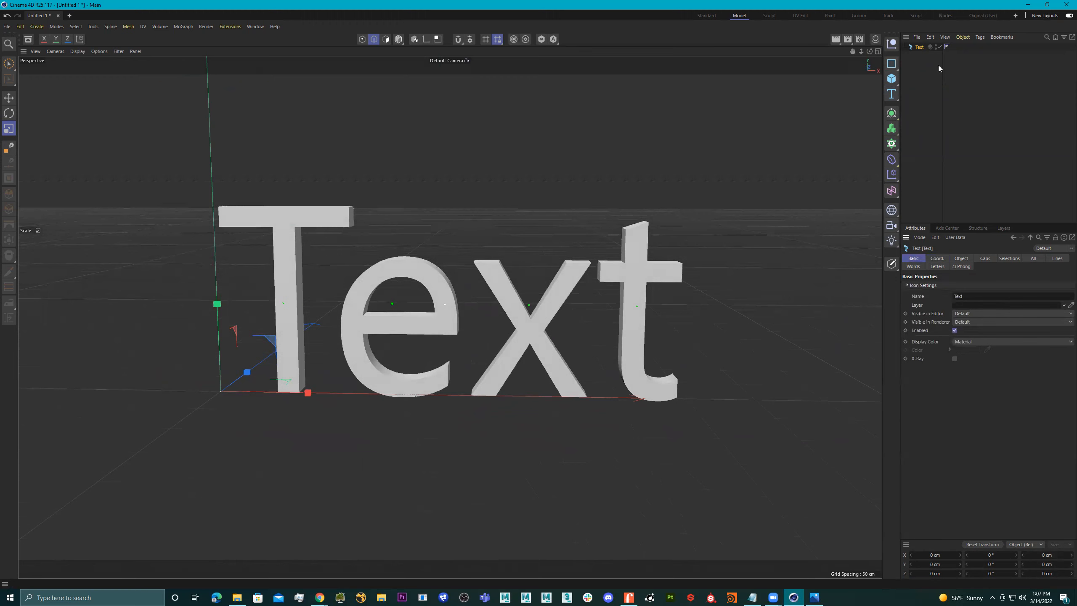
click(939, 259)
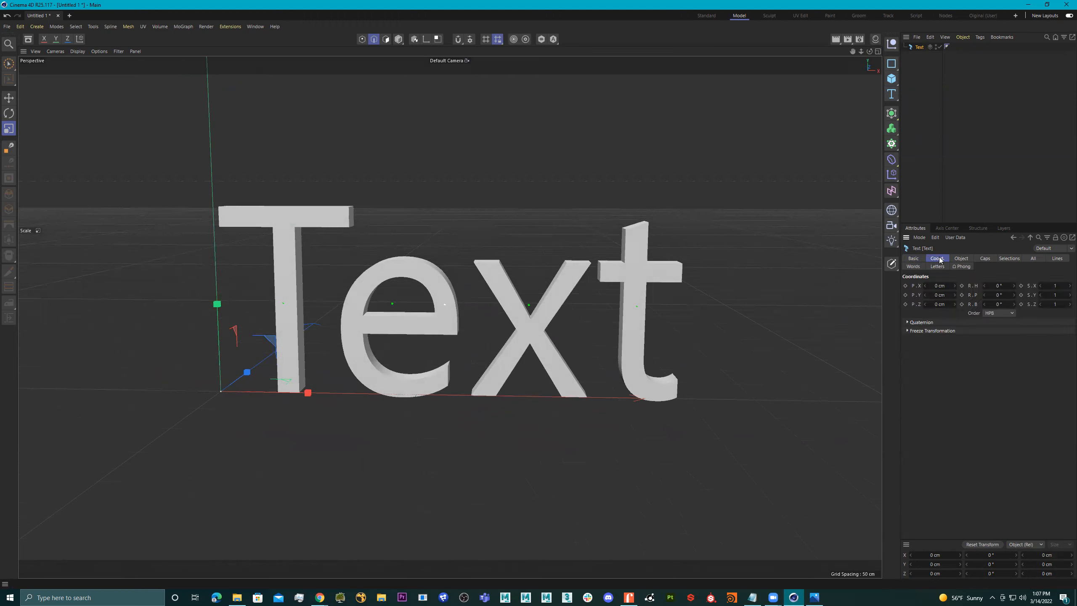
click(963, 259)
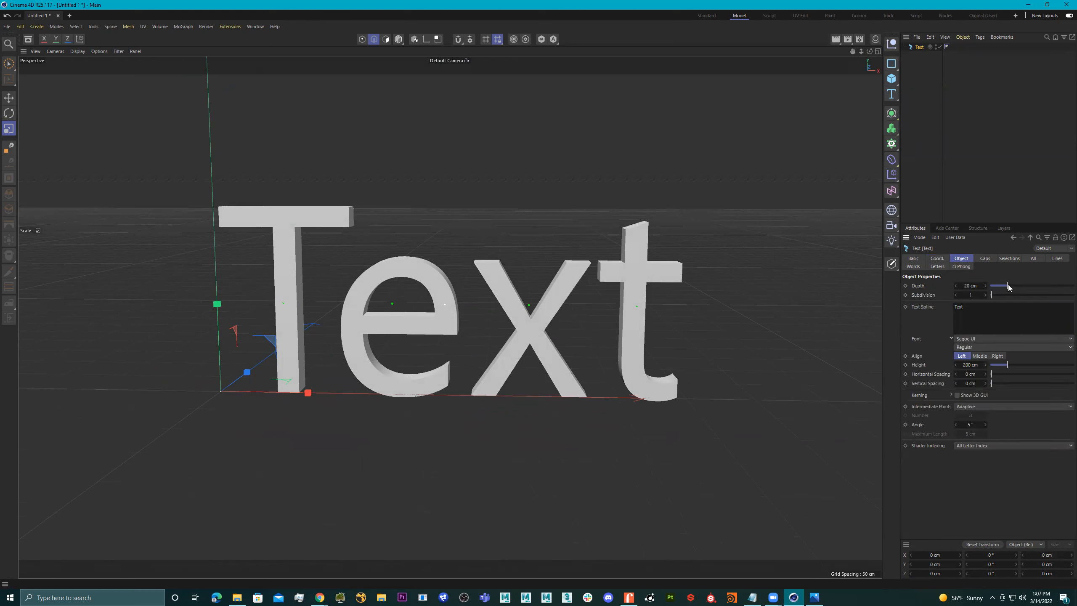
alt+drag(863, 304, 646, 332)
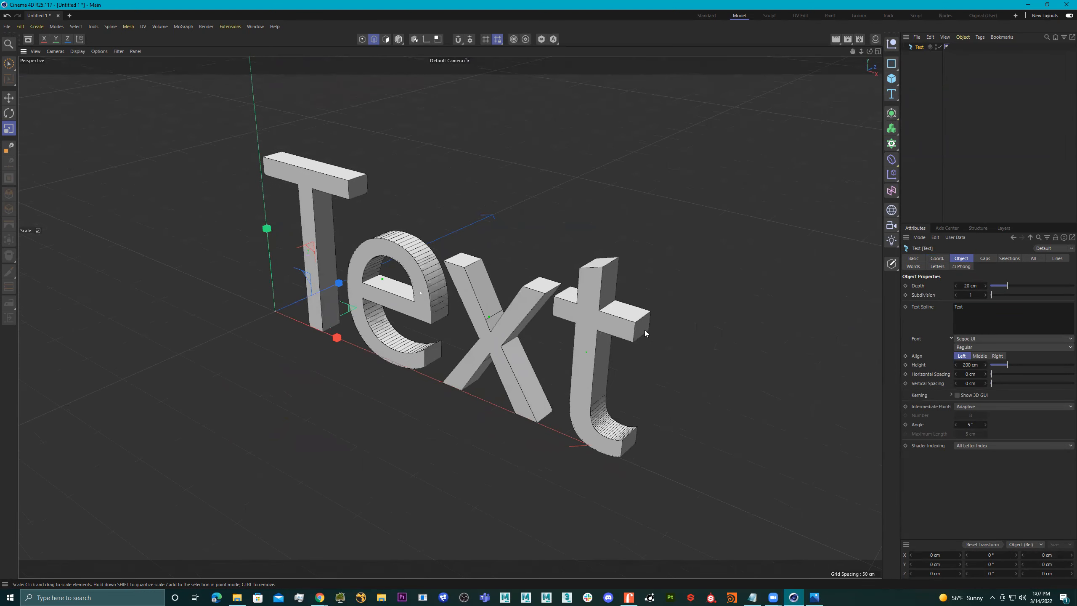
Try a depth of 48 cm and 8 subdivisions on the text object, and undo both changes.
mouse_move(1007, 289)
mouse_down()
mouse_move(996, 289)
mouse_move(1033, 287)
mouse_move(1006, 287)
mouse_move(1028, 288)
mouse_move(1006, 296)
mouse_move(1021, 296)
mouse_up()
alt+drag(746, 315, 691, 313)
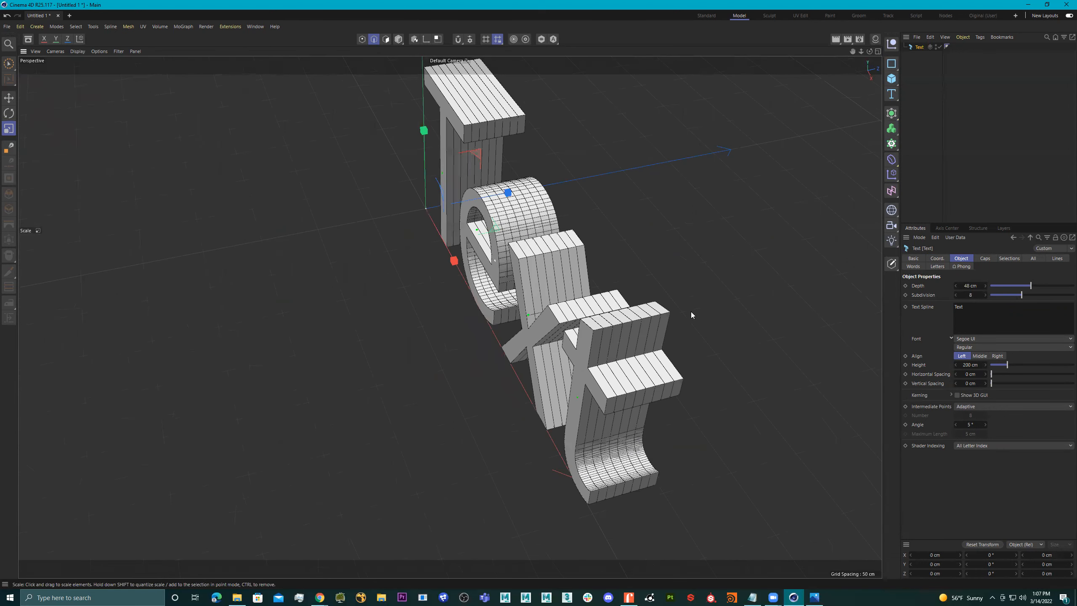
key(ctrl+z)
key(ctrl+z)
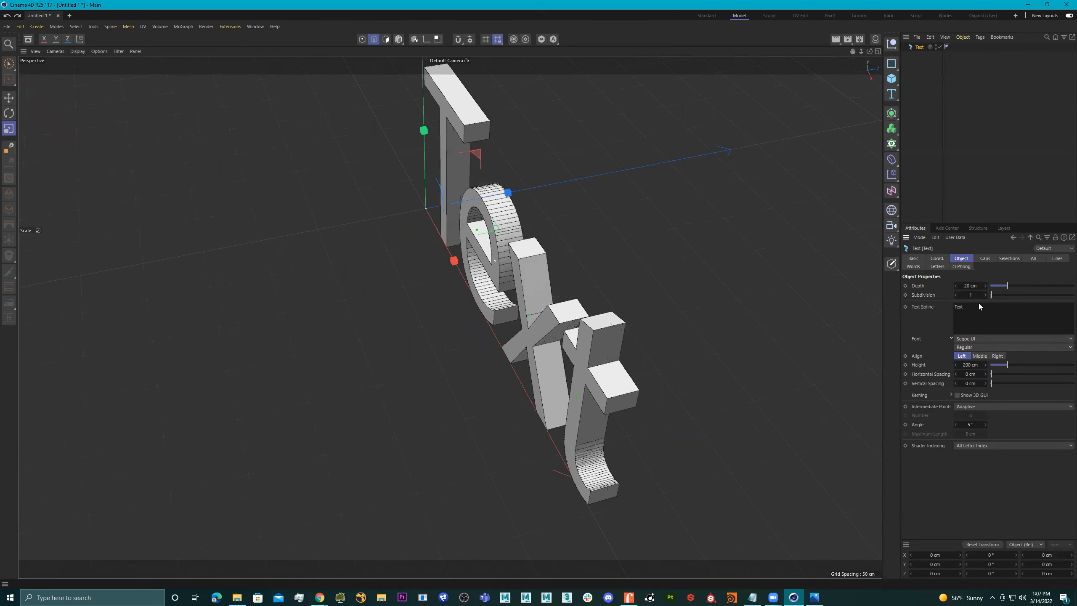
Try "Texty" and "Texter" as the wording of the 3D text.
alt+drag(696, 343, 704, 297)
drag(972, 314, 918, 312)
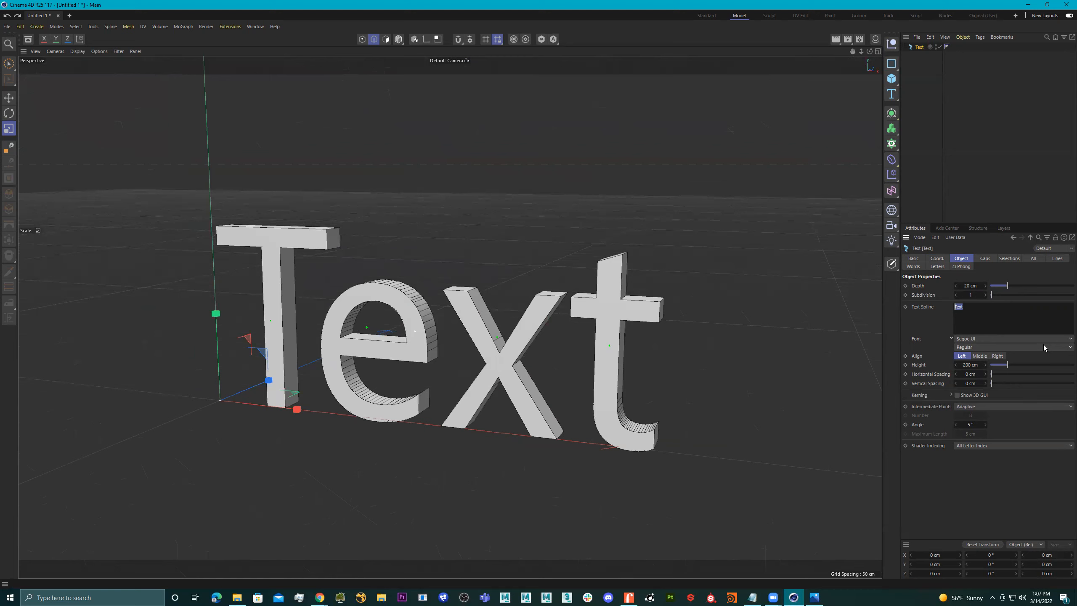
click(997, 311)
alt+drag(677, 348, 742, 356)
scroll(699, 354, down, 3)
click(975, 312)
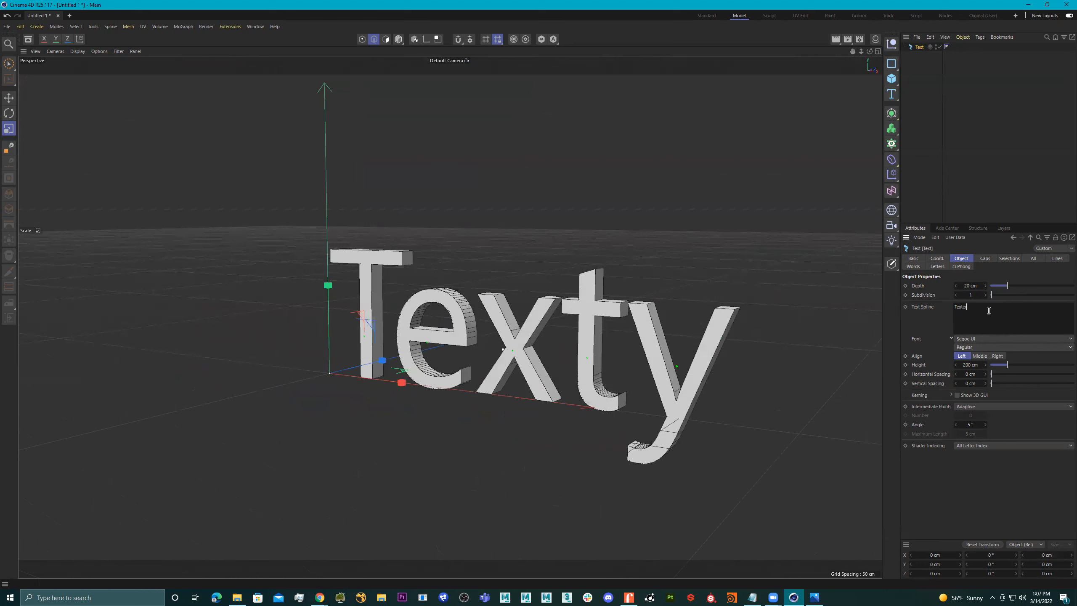
alt+drag(713, 411, 661, 373)
Try "Text addict" as the wording of the 3D text and frame it in the viewport.
click(975, 310)
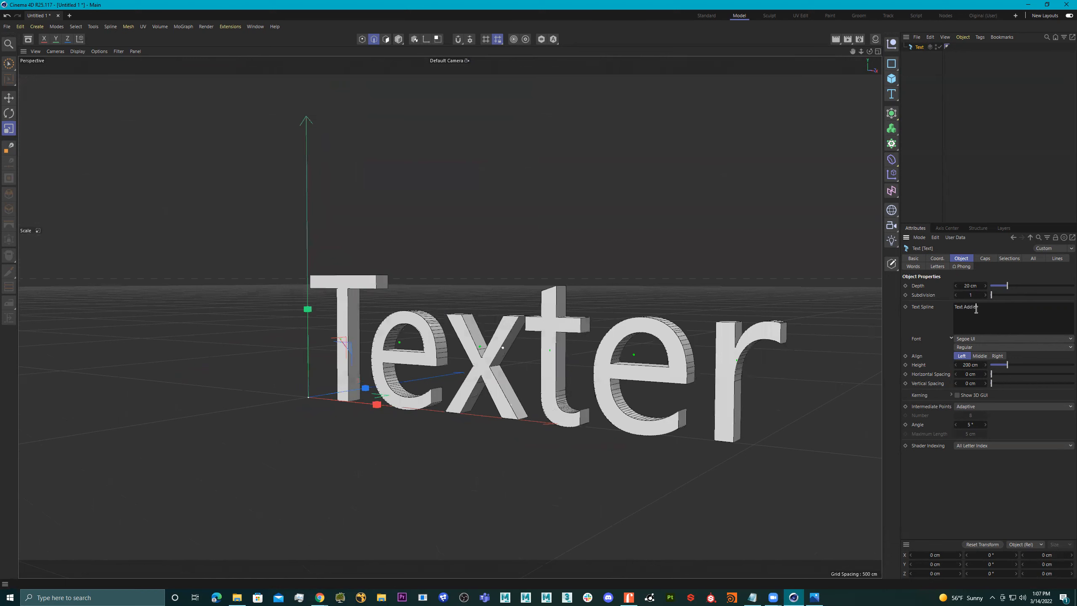
alt+drag(649, 420, 691, 447)
alt+middle_drag(659, 422, 551, 399)
mouse_move(551, 399)
alt+right_down()
mouse_move(507, 389)
mouse_move(577, 384)
mouse_move(539, 382)
alt+right_up()
alt+middle_drag(538, 382, 542, 349)
alt+drag(542, 349, 511, 333)
alt+right_drag(602, 339, 653, 336)
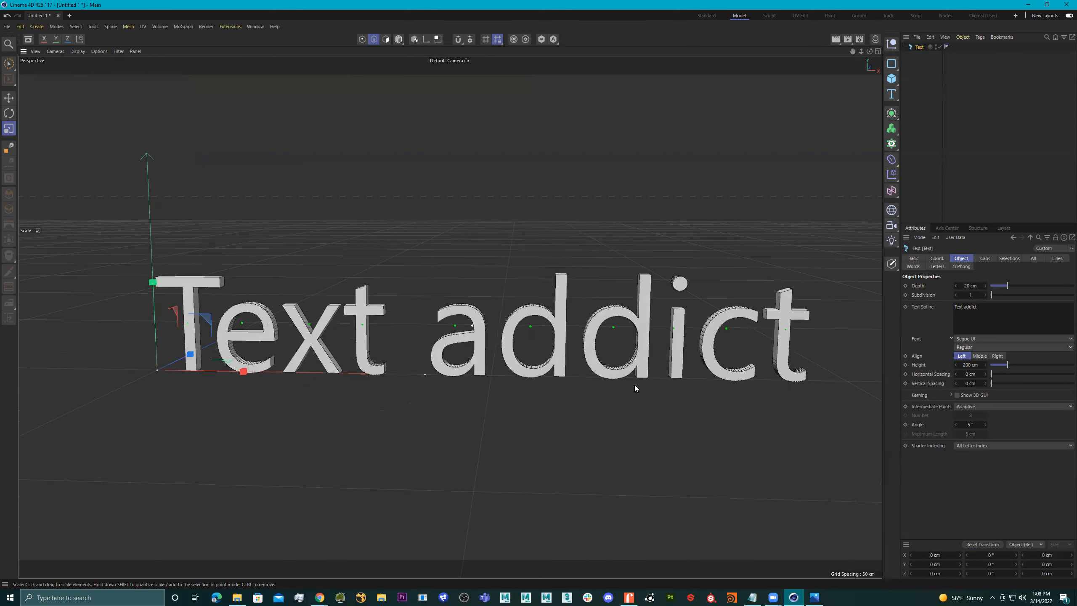
Undo the wording changes and redo as needed to restore the original "Text" object.
key(ctrl+z)
key(ctrl+z)
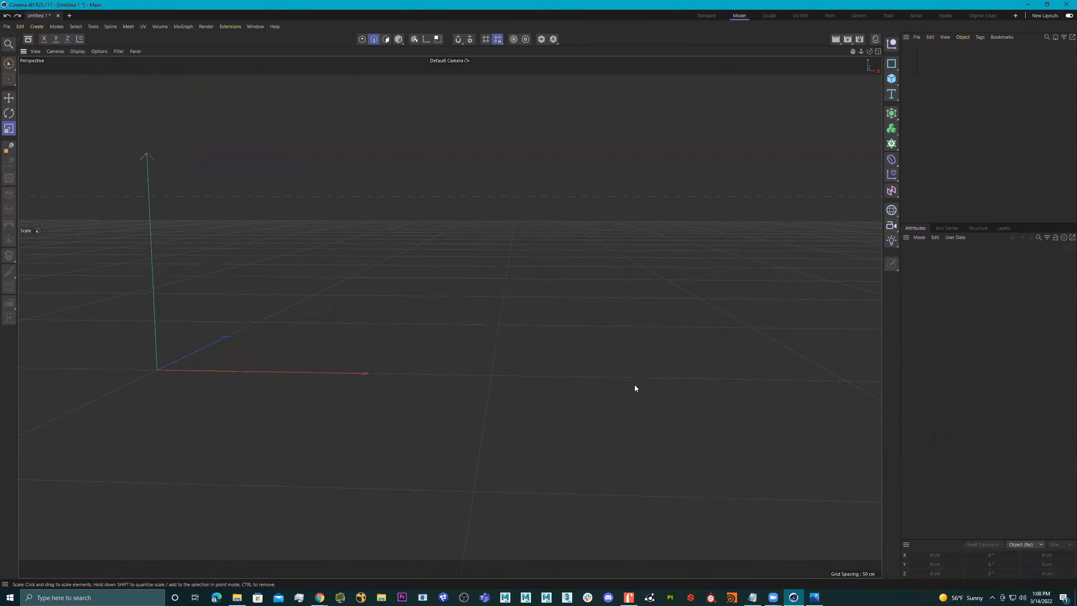
alt+drag(634, 384, 636, 389)
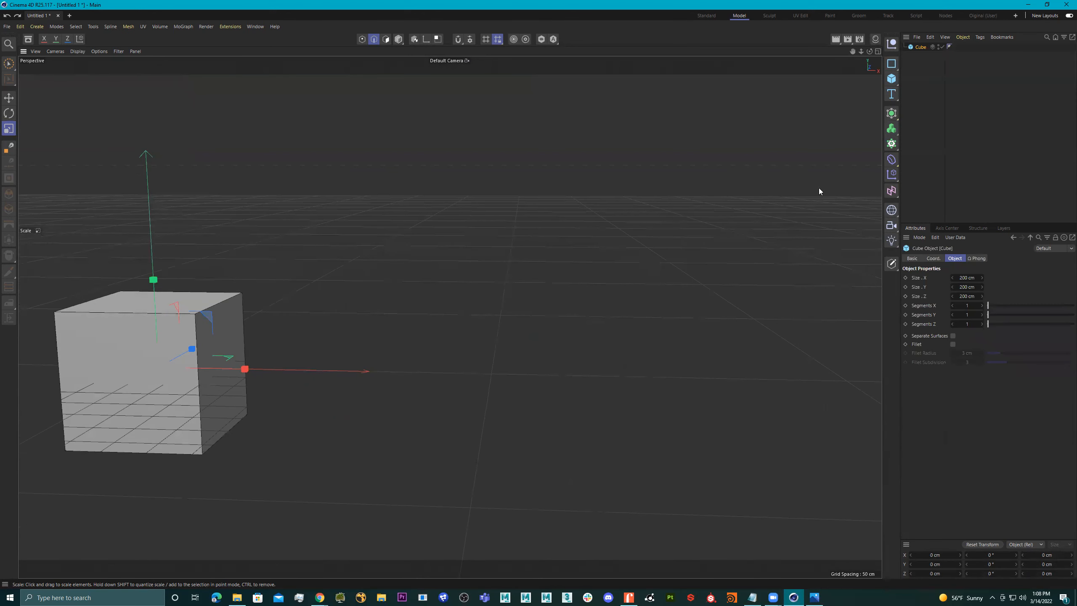
click(18, 15)
click(19, 16)
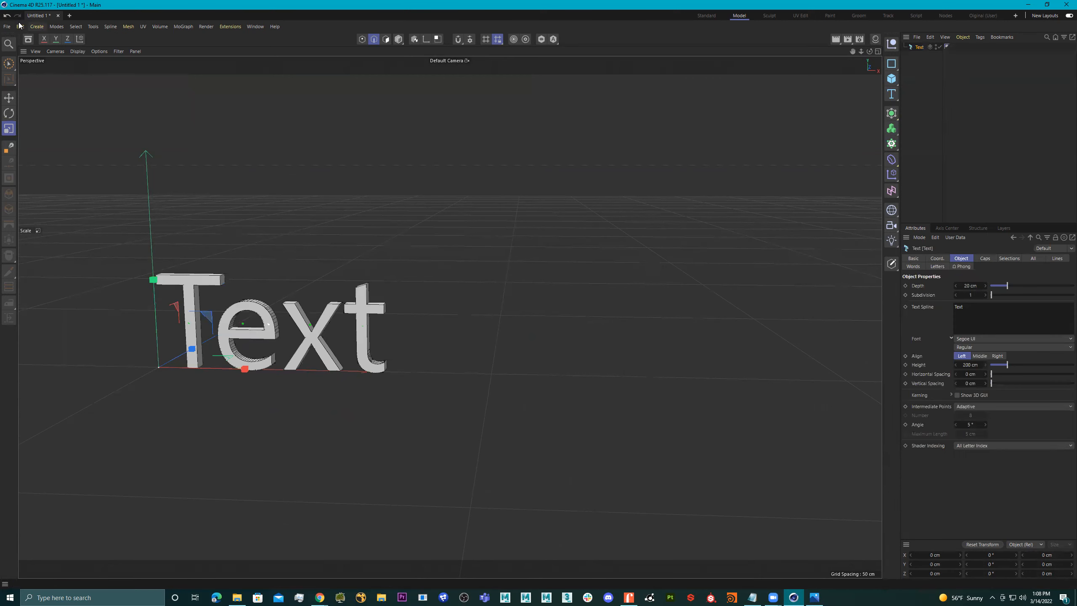
Try the Qaranta font on the 3D text.
alt+right_drag(336, 338, 352, 306)
alt+middle_drag(352, 306, 449, 317)
alt+drag(450, 317, 296, 241)
alt+right_drag(296, 241, 431, 274)
alt+middle_drag(542, 331, 444, 231)
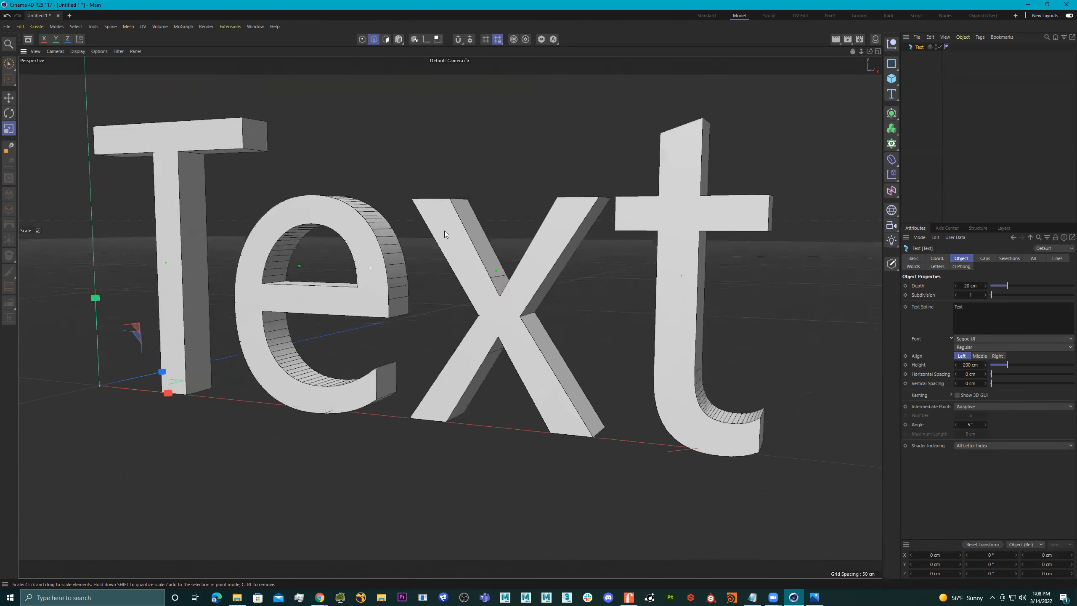
alt+right_drag(444, 231, 400, 230)
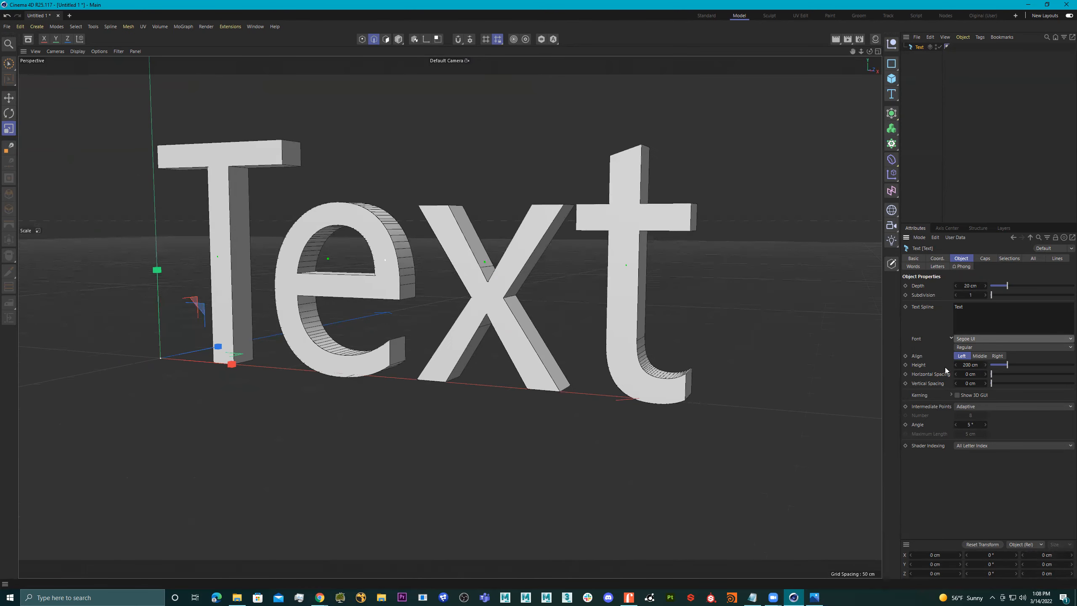
click(975, 338)
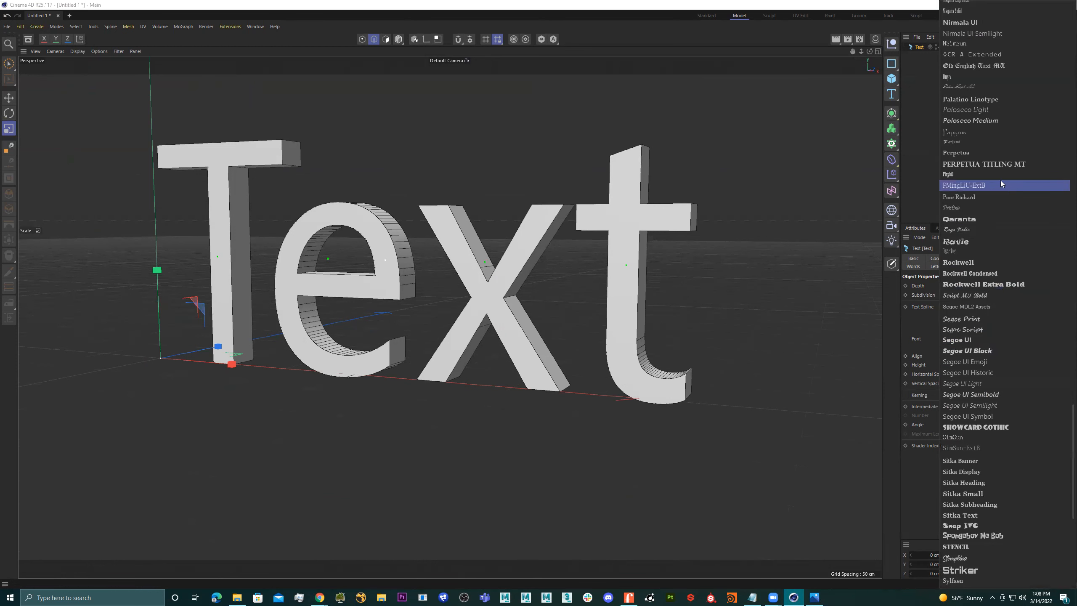
click(989, 219)
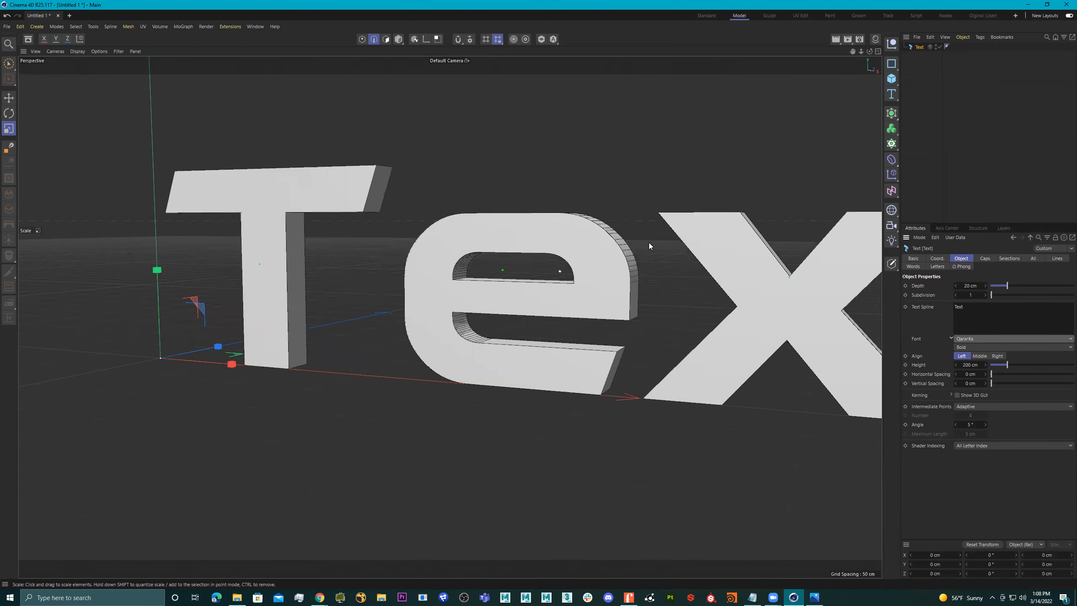
Try the Rage Italic font on the 3D text.
scroll(642, 243, down, 2)
alt+drag(642, 243, 550, 241)
alt+right_drag(550, 240, 623, 235)
alt+drag(623, 235, 582, 217)
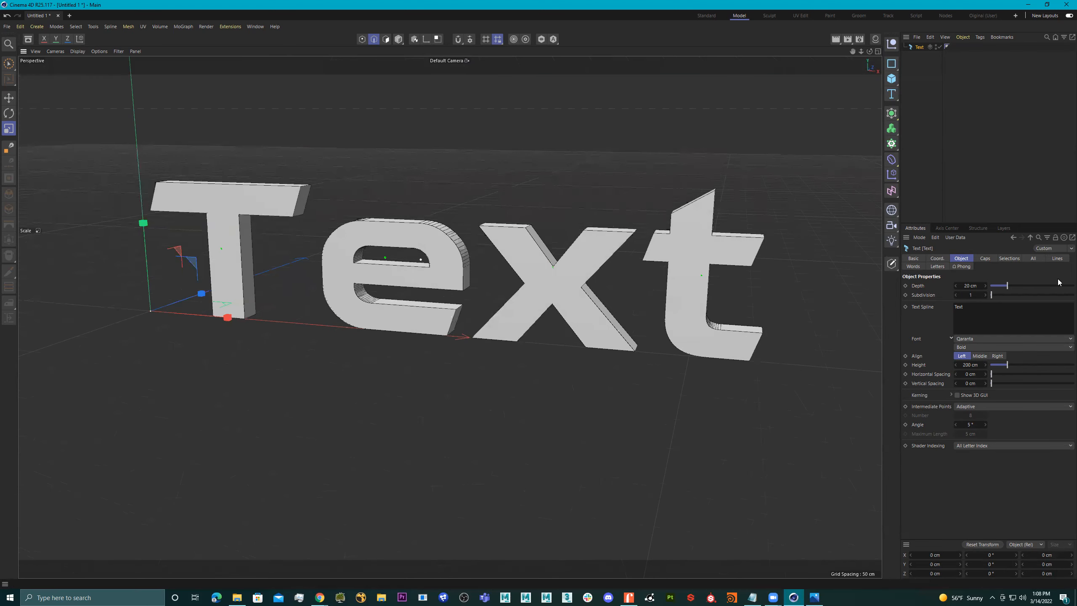
click(990, 339)
click(990, 338)
click(983, 348)
click(976, 352)
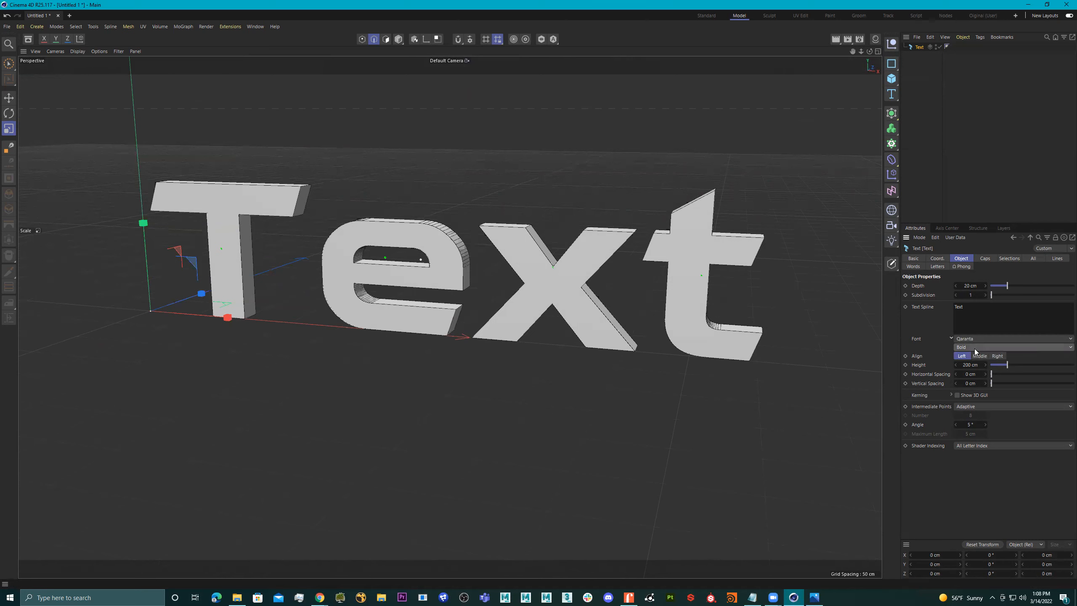
click(978, 340)
click(981, 342)
click(980, 345)
click(979, 346)
click(979, 338)
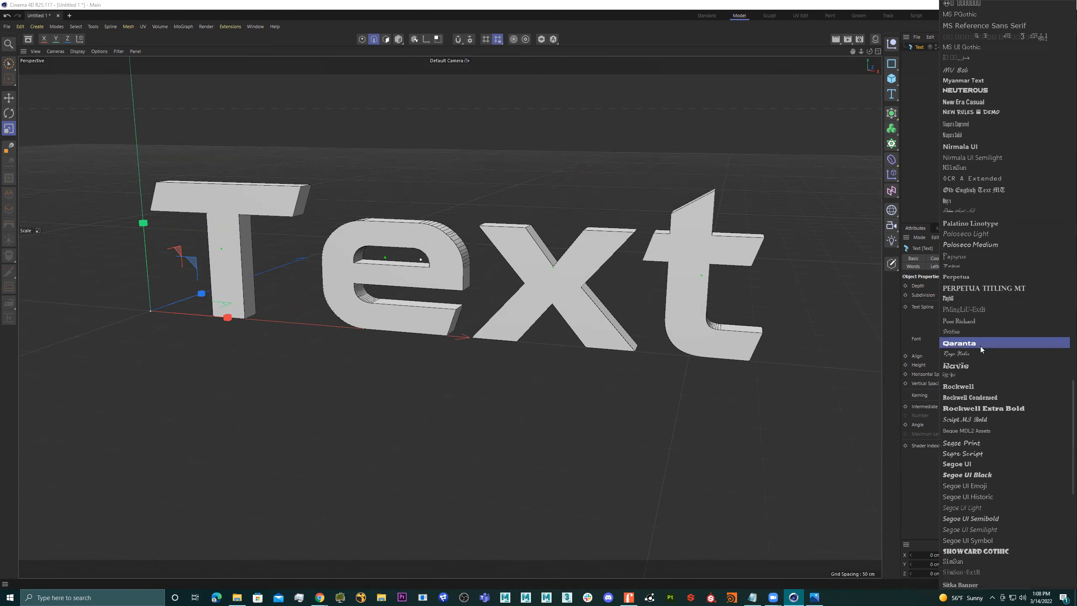
click(980, 345)
Render the 3D text to the Picture Viewer, check the image and close the viewer.
alt+drag(521, 337, 394, 305)
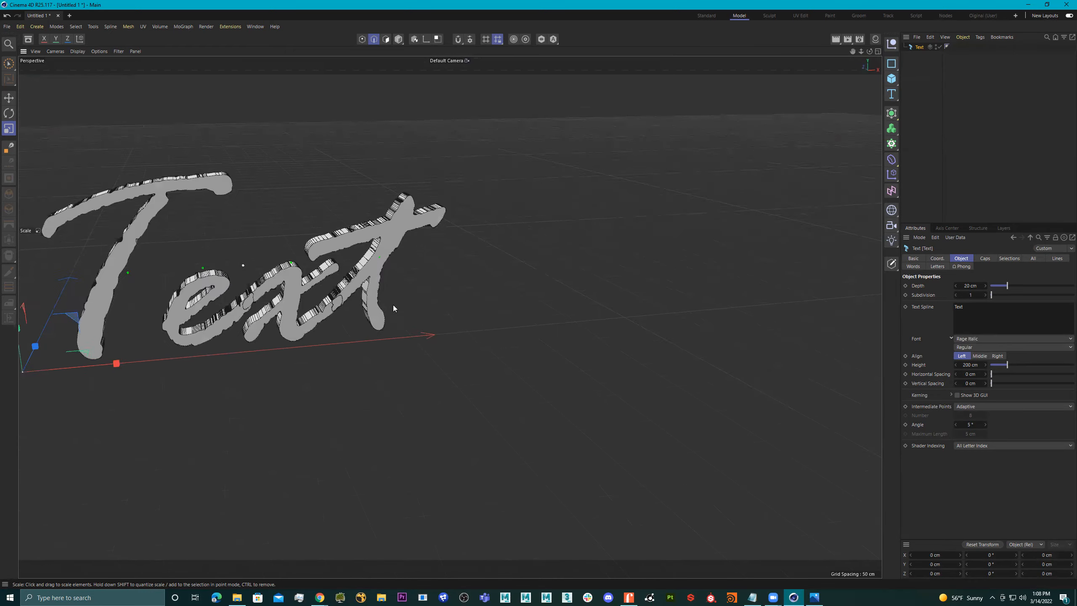
alt+middle_drag(393, 306, 562, 311)
alt+right_drag(466, 307, 530, 303)
alt+drag(530, 303, 454, 269)
alt+right_drag(509, 273, 482, 282)
alt+drag(494, 288, 581, 329)
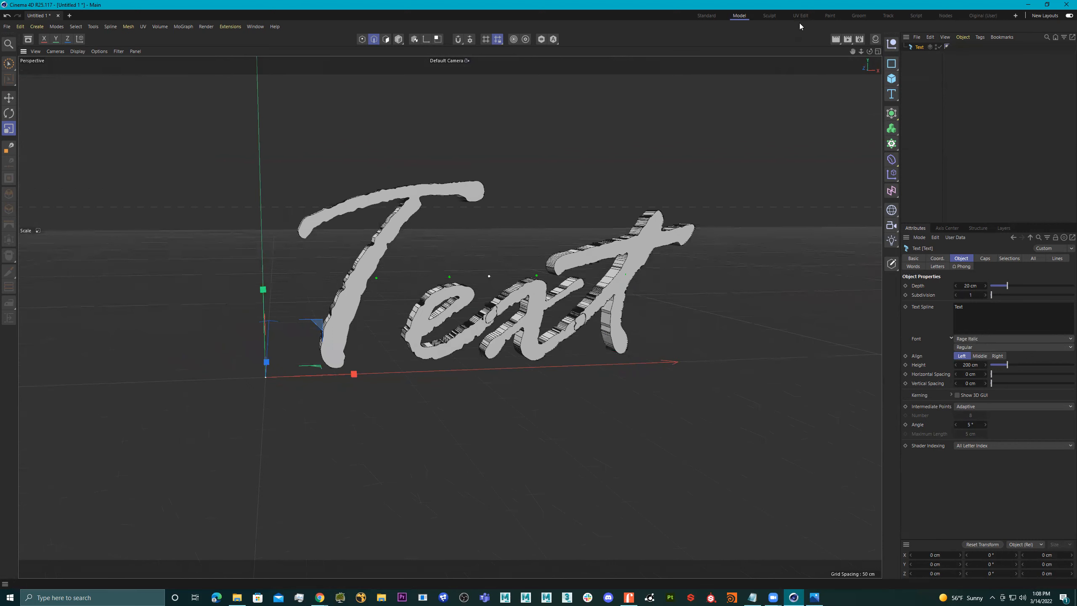
click(846, 38)
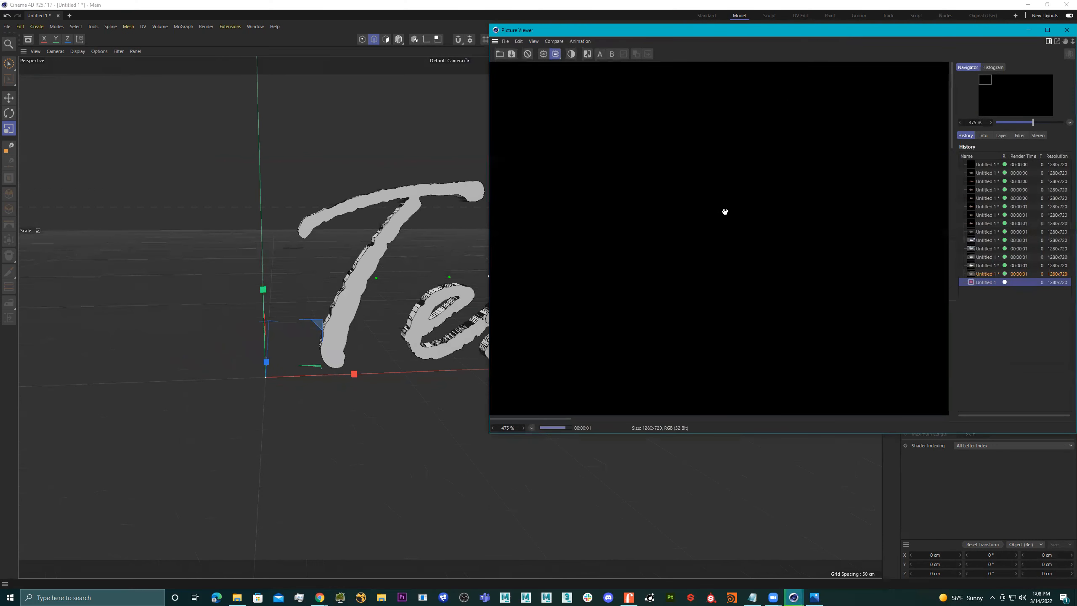
scroll(784, 255, down, 8)
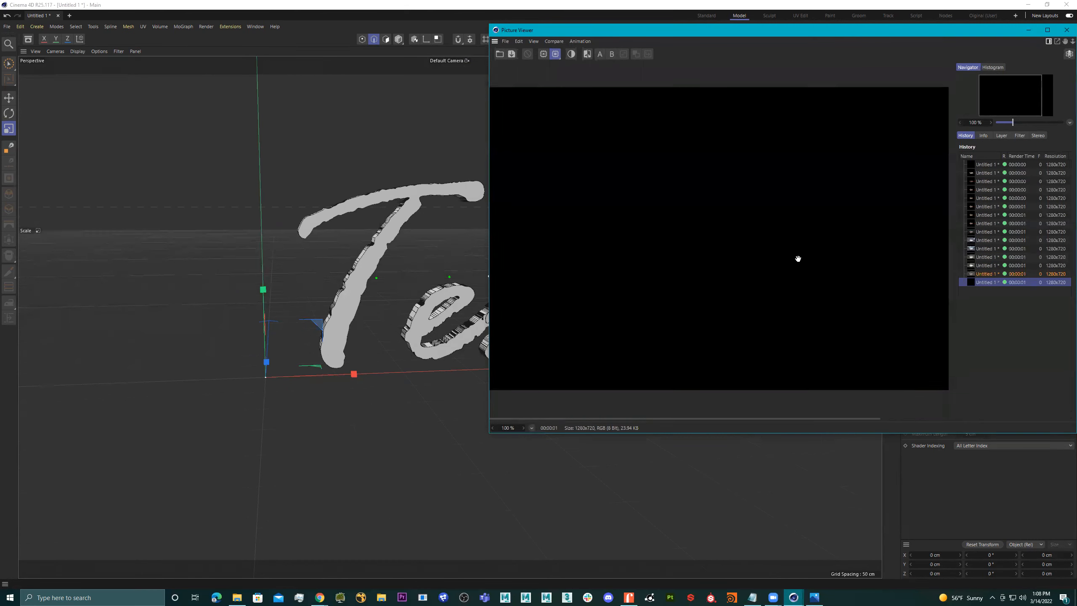
scroll(798, 258, down, 1)
click(1067, 30)
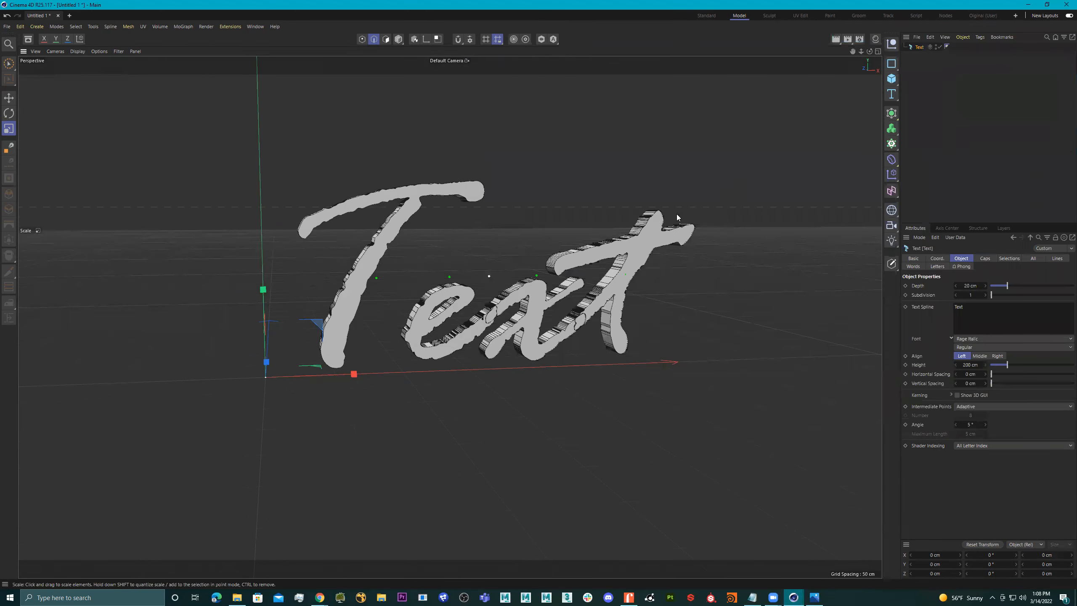
Try the Rockwell Extra Bold font on the 3D text.
scroll(653, 216, up, 3)
alt+drag(671, 227, 711, 227)
scroll(644, 233, up, 2)
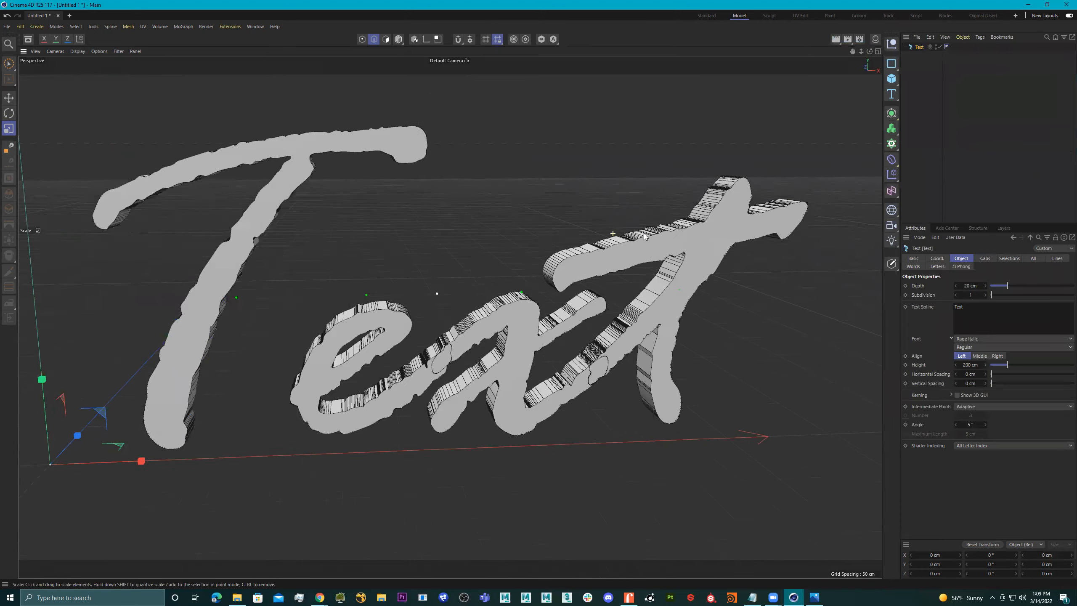
alt+drag(644, 234, 655, 238)
alt+middle_drag(655, 238, 669, 233)
mouse_move(657, 243)
alt+mouse_down()
mouse_move(652, 230)
mouse_move(665, 253)
alt+mouse_up()
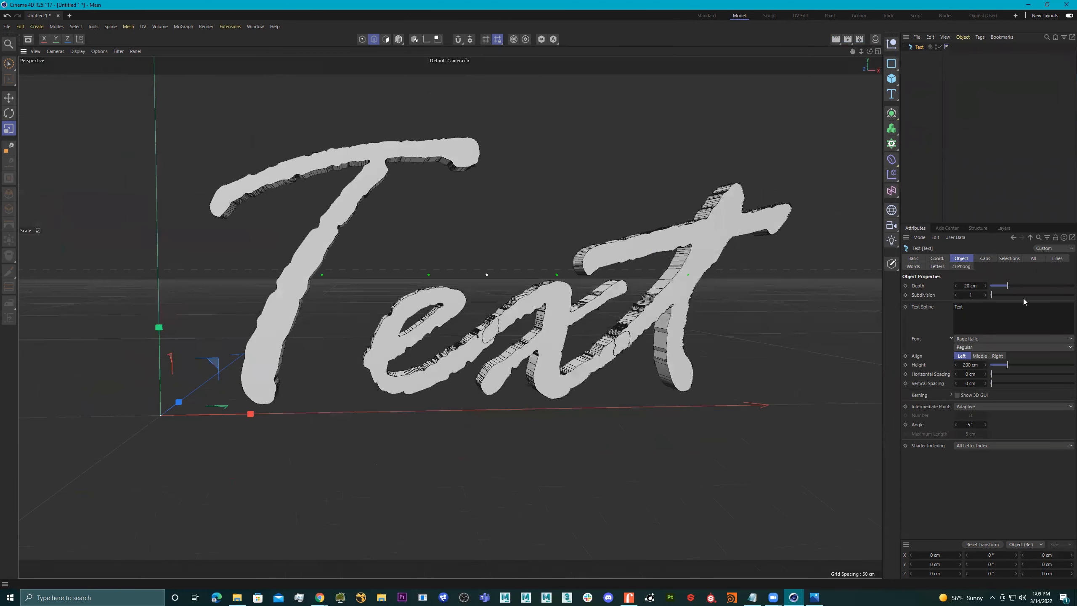
click(992, 339)
click(989, 395)
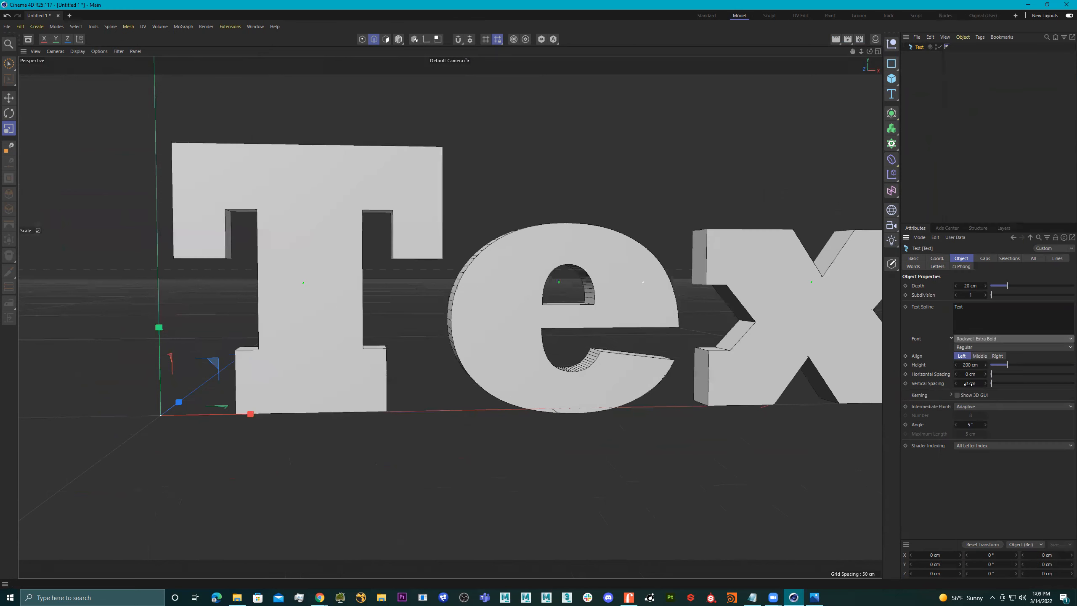
scroll(706, 326, down, 5)
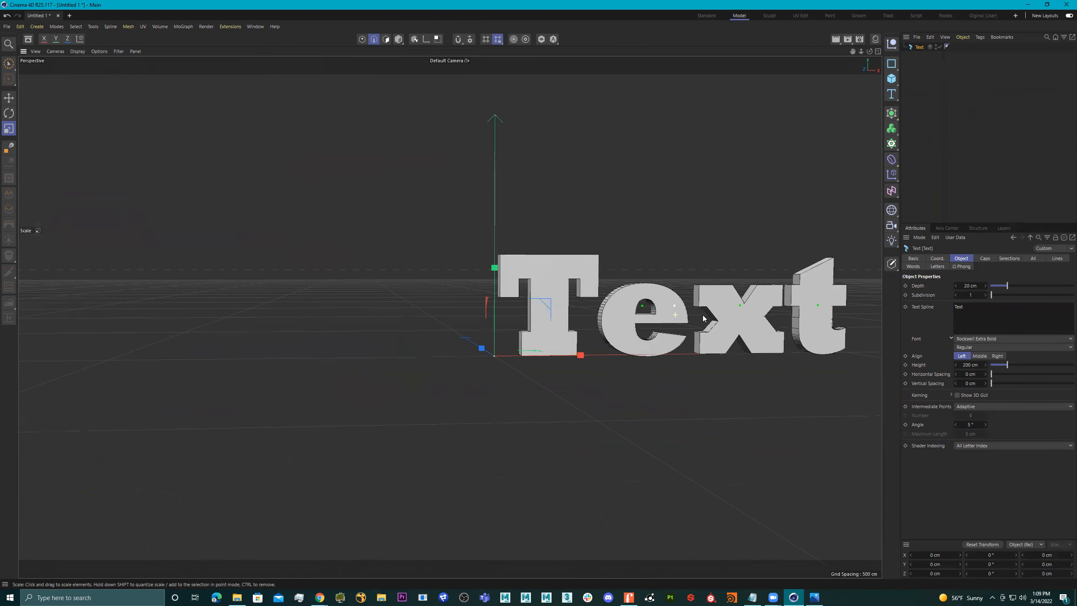
Try Segoe UI Black on the 3D text and change the font to Segoe Script.
click(987, 340)
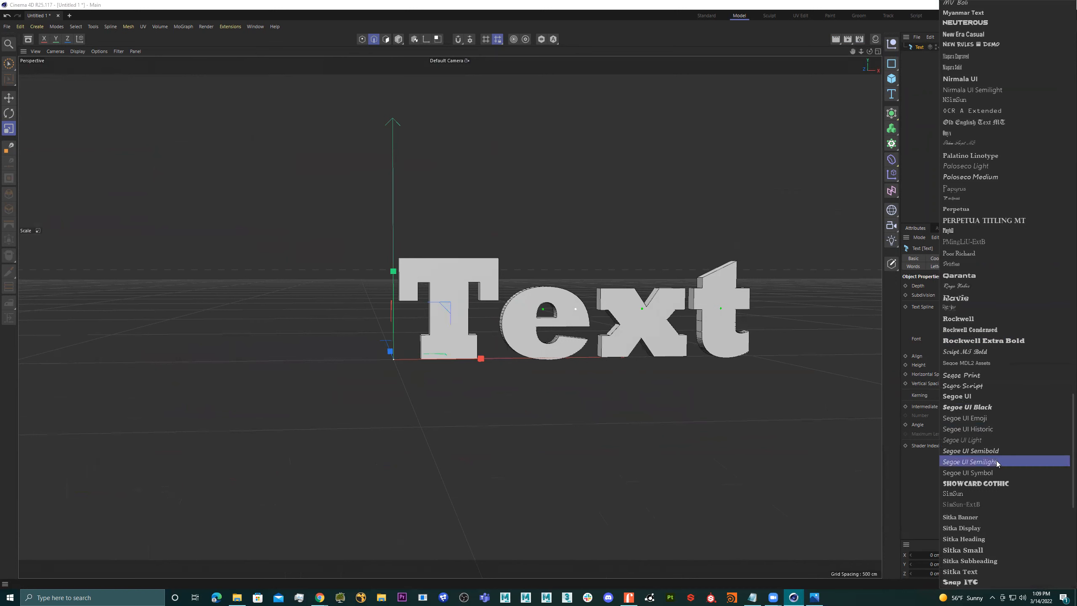
click(984, 407)
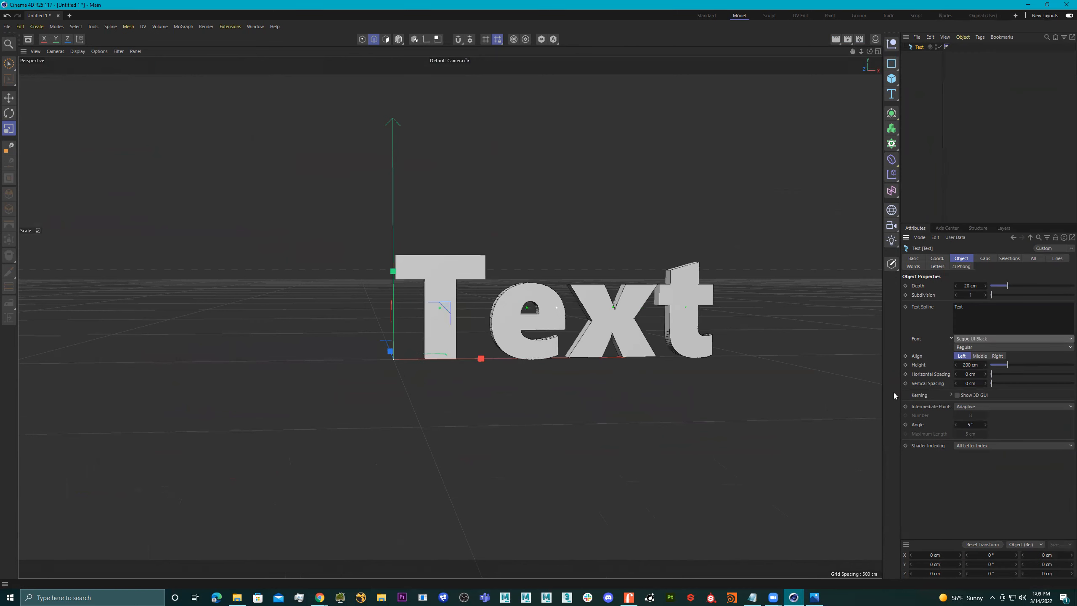
click(995, 337)
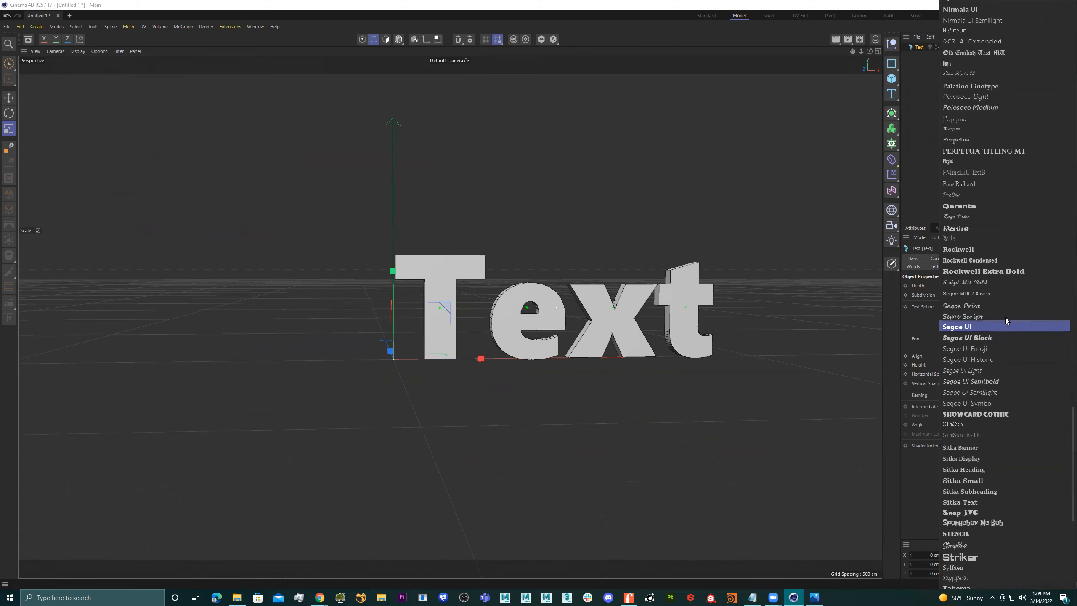
click(1003, 315)
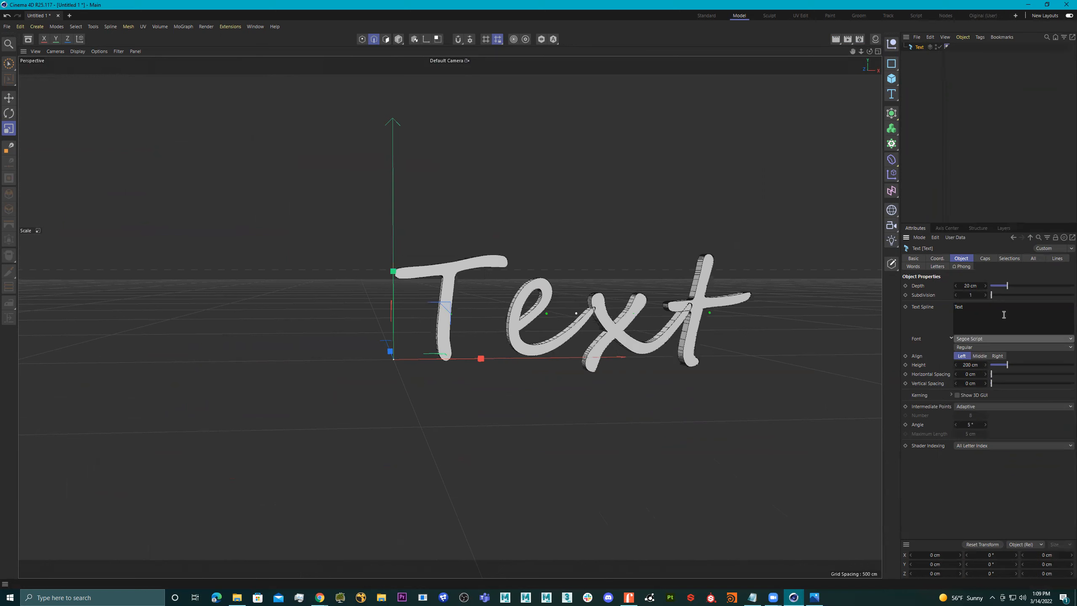
Try the Neuterous font on the 3D text.
click(995, 339)
scroll(1003, 228, down, 1)
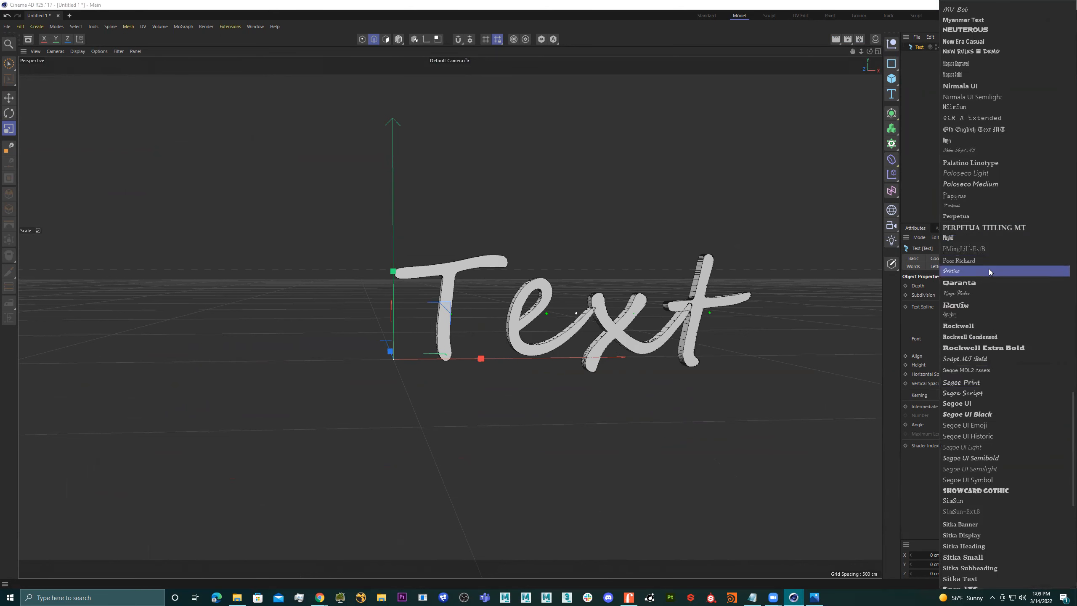
scroll(996, 270, up, 8)
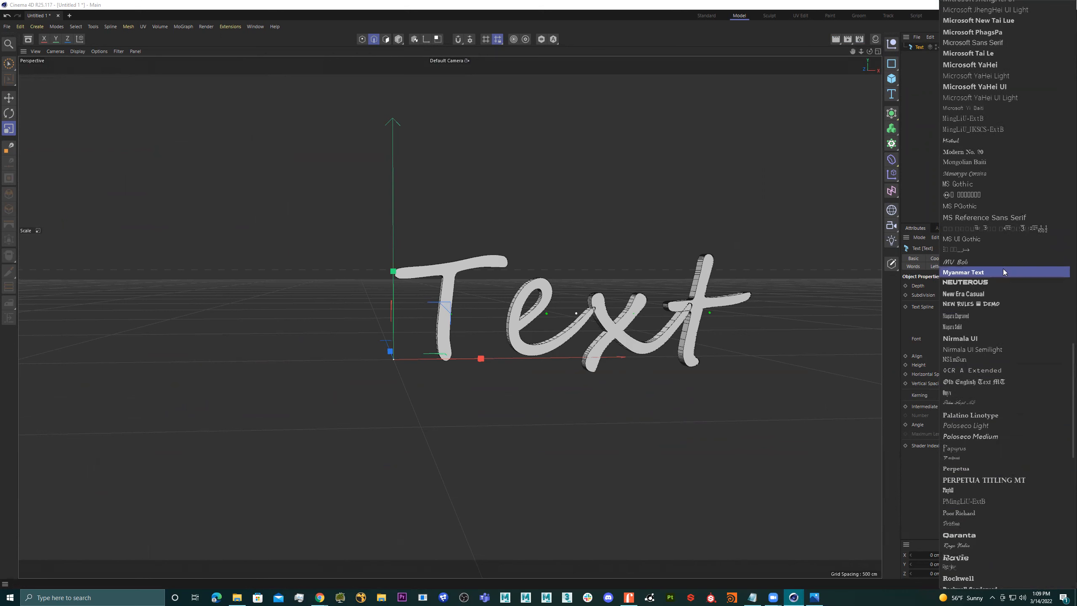
click(1016, 287)
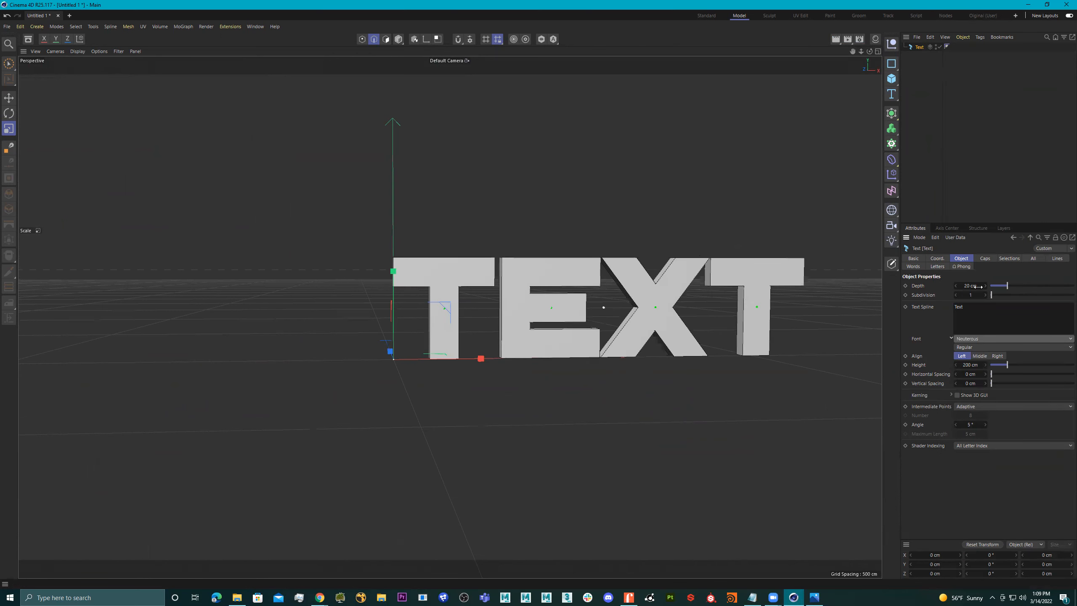
Change the 3D text's font to Kristen ITC.
click(1005, 339)
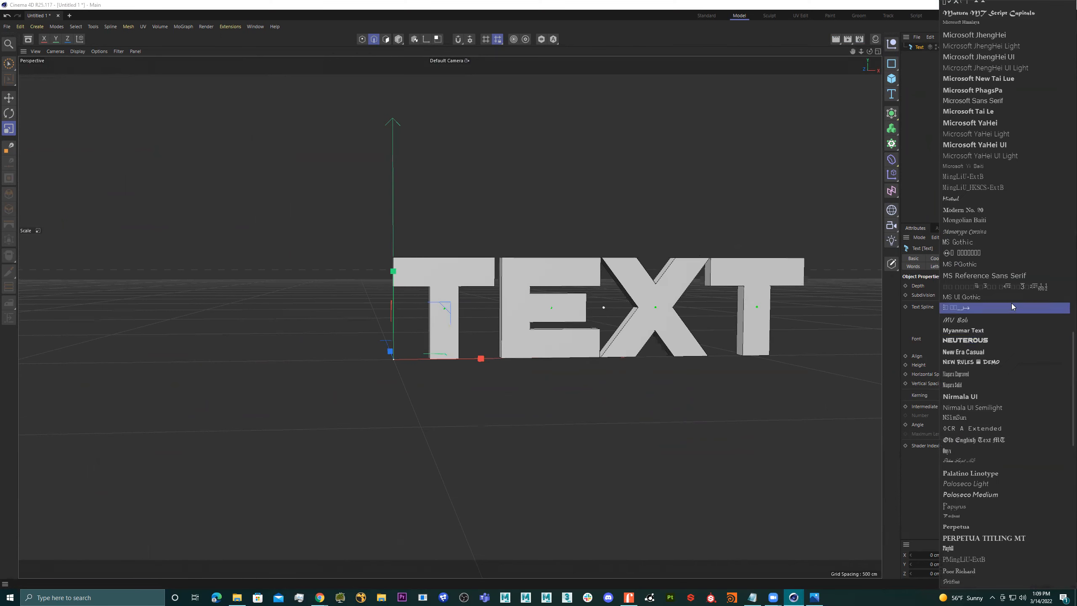
scroll(1015, 295, up, 6)
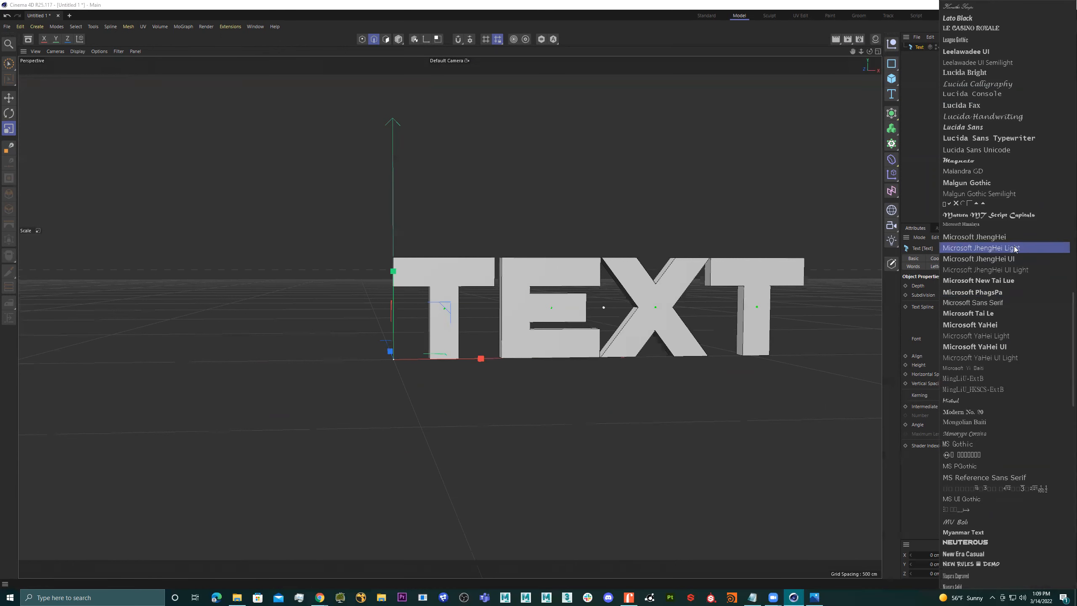
scroll(1016, 250, up, 5)
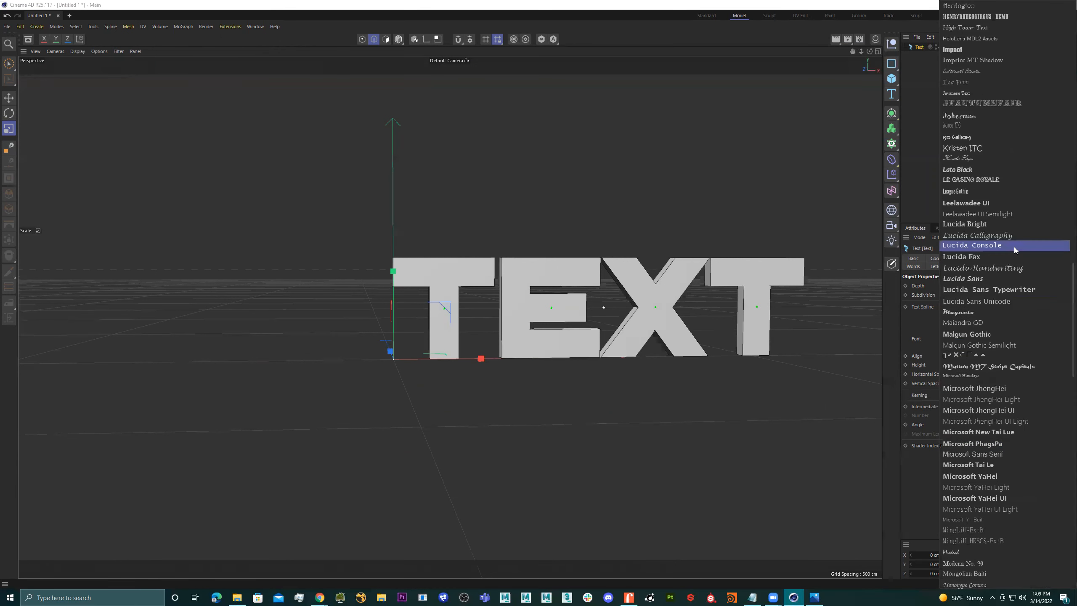
click(995, 150)
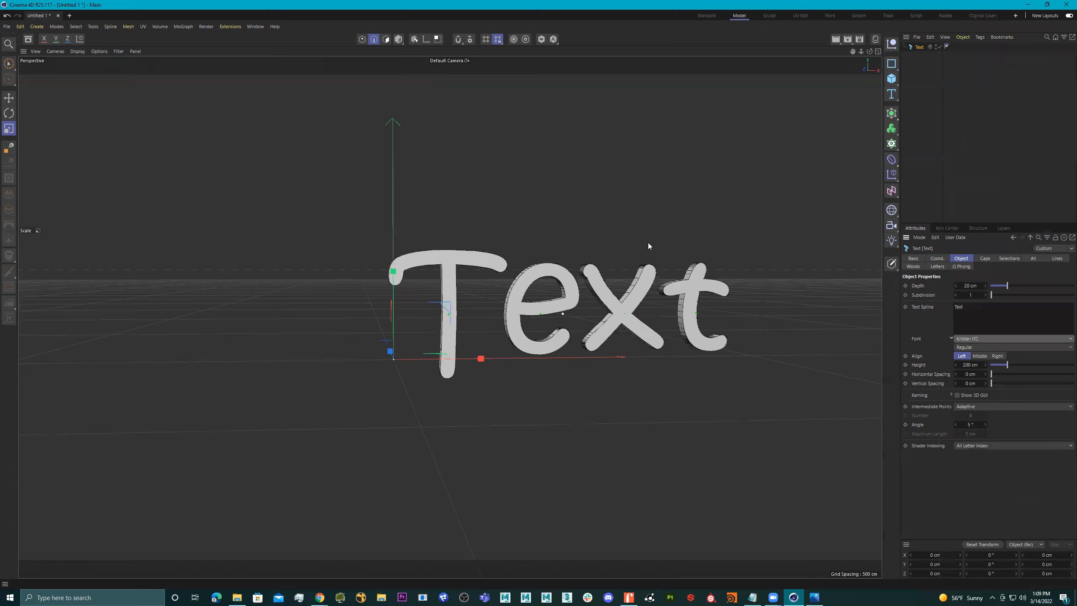
Reduce the 3D text's height to 128 cm.
alt+drag(586, 242, 572, 259)
alt+drag(705, 367, 747, 369)
mouse_move(1008, 363)
mouse_down()
mouse_move(1028, 363)
mouse_move(992, 365)
mouse_move(1001, 366)
mouse_up()
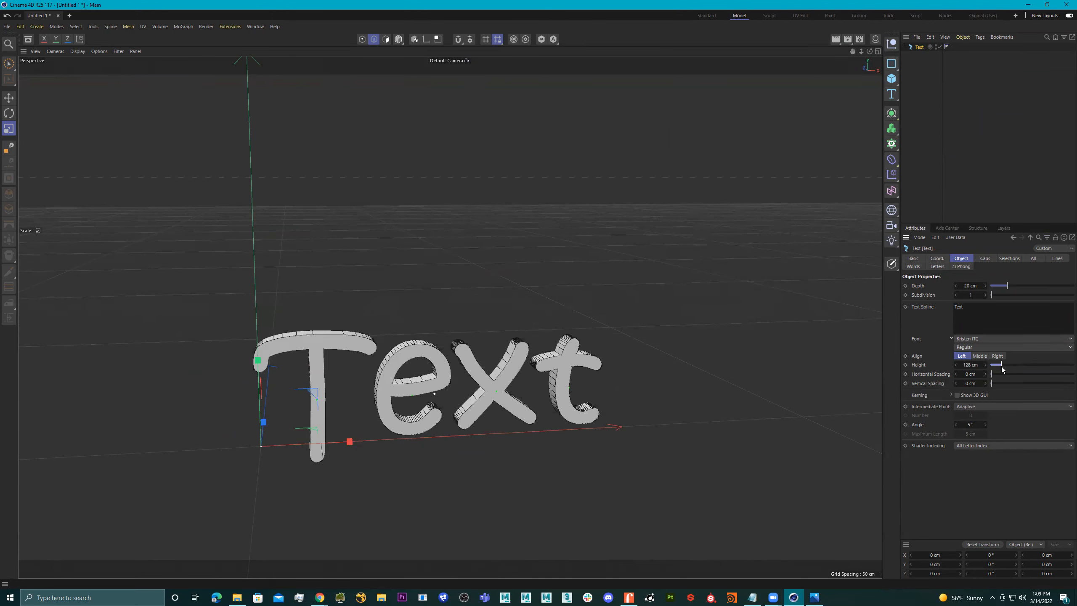
Try Middle and Right alignment on the 3D text and return it to Left.
mouse_move(570, 409)
alt+mouse_down()
mouse_move(543, 396)
mouse_move(585, 335)
mouse_move(604, 355)
mouse_move(554, 388)
mouse_move(570, 391)
mouse_move(562, 394)
alt+mouse_up()
click(978, 356)
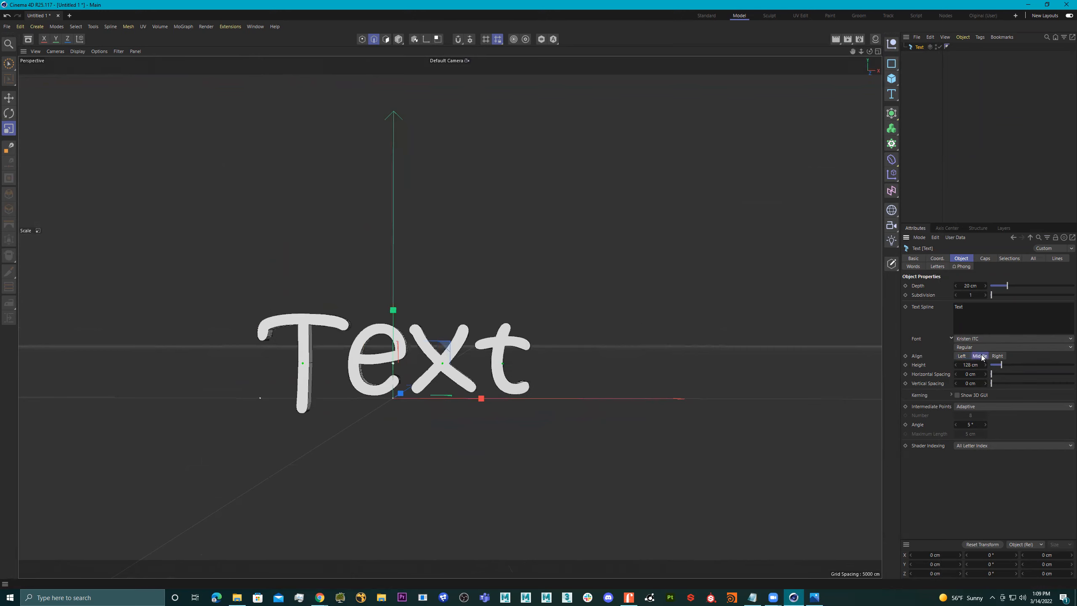
click(997, 356)
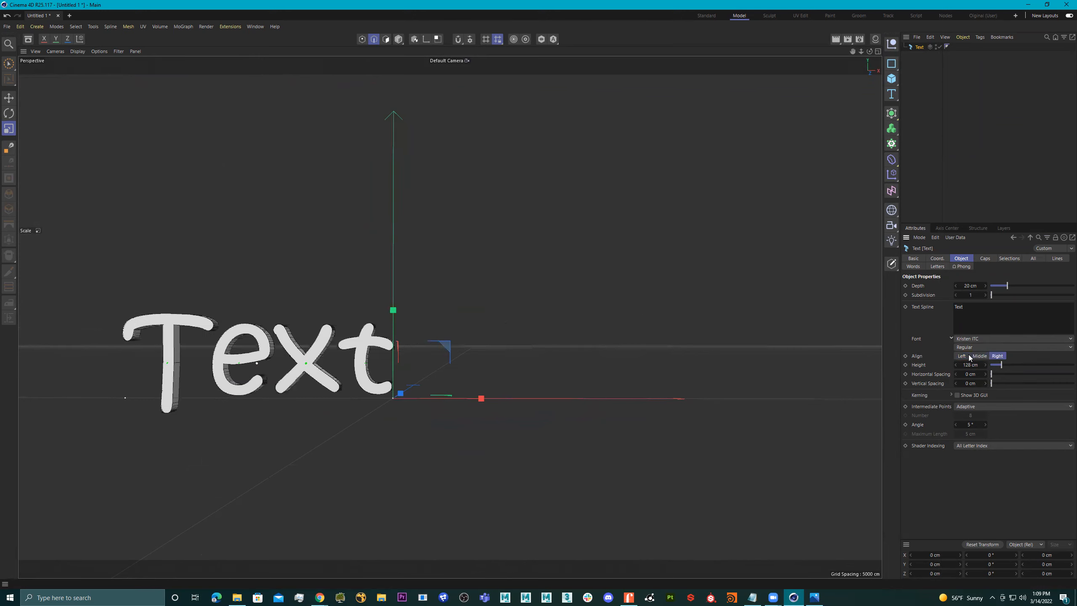
click(961, 357)
Try different spacings on the text, leaving horizontal spacing at 3 cm and vertical spacing at 0 cm.
drag(993, 374, 1061, 384)
alt+drag(680, 345, 596, 383)
drag(1017, 384, 1076, 384)
drag(1003, 389, 698, 387)
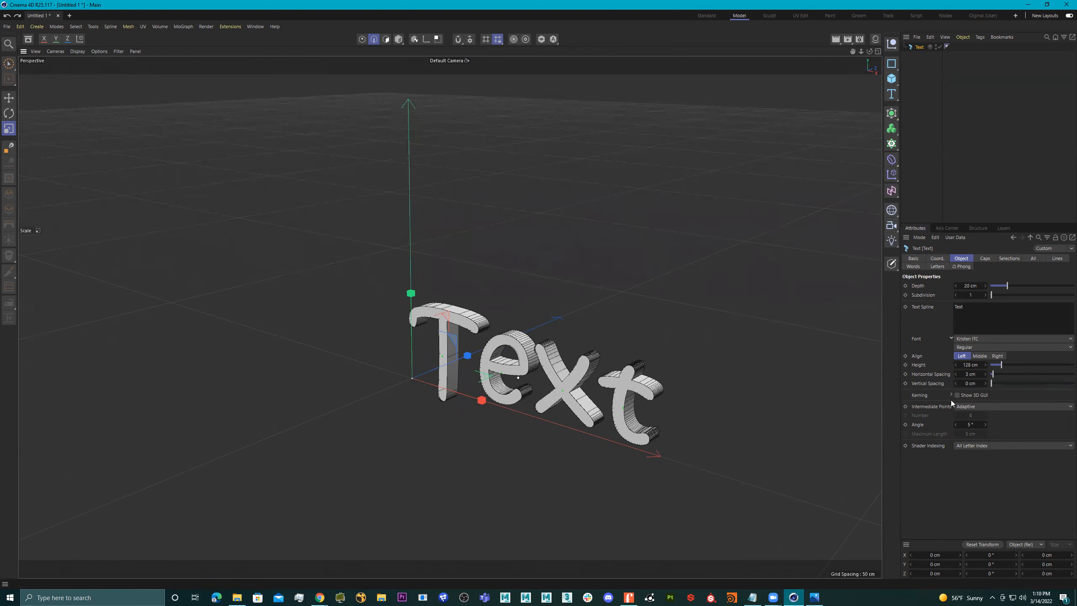
Try the Natural and Uniform intermediate point types on the 3D text.
click(977, 406)
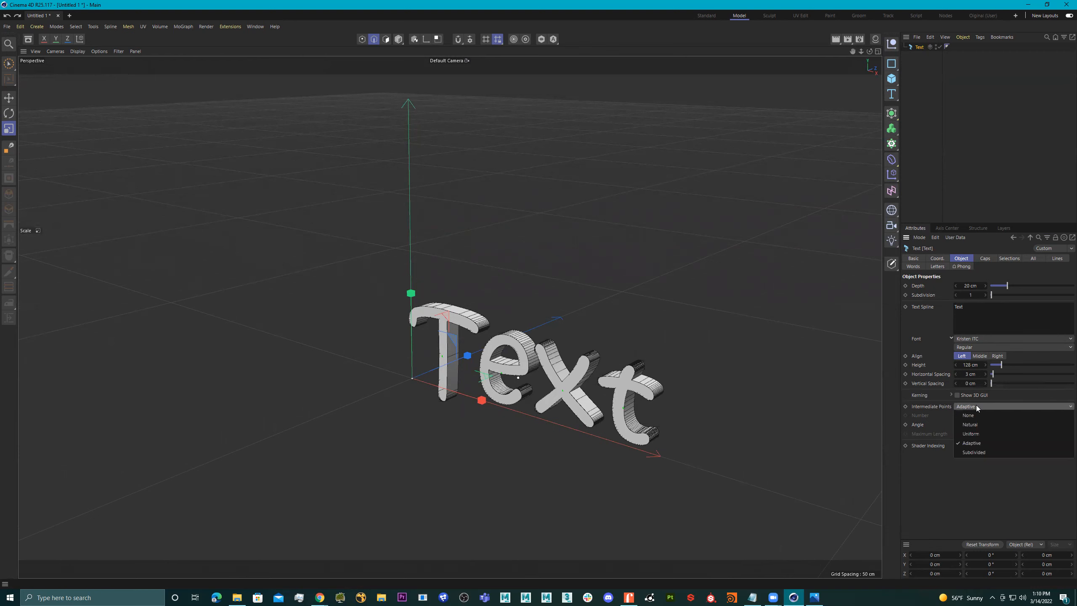
click(949, 474)
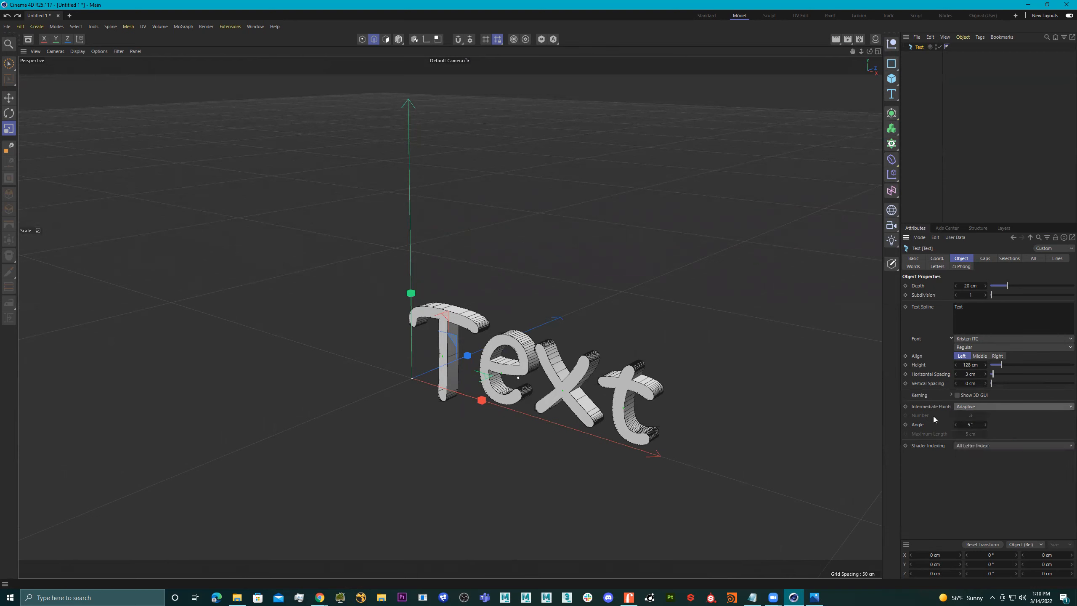
click(973, 406)
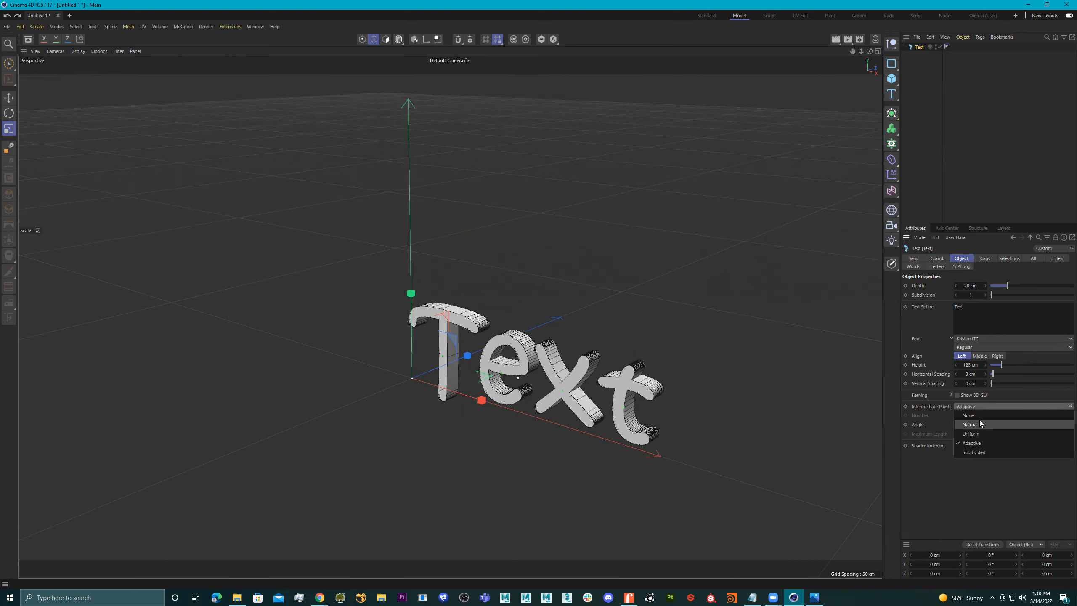
click(979, 424)
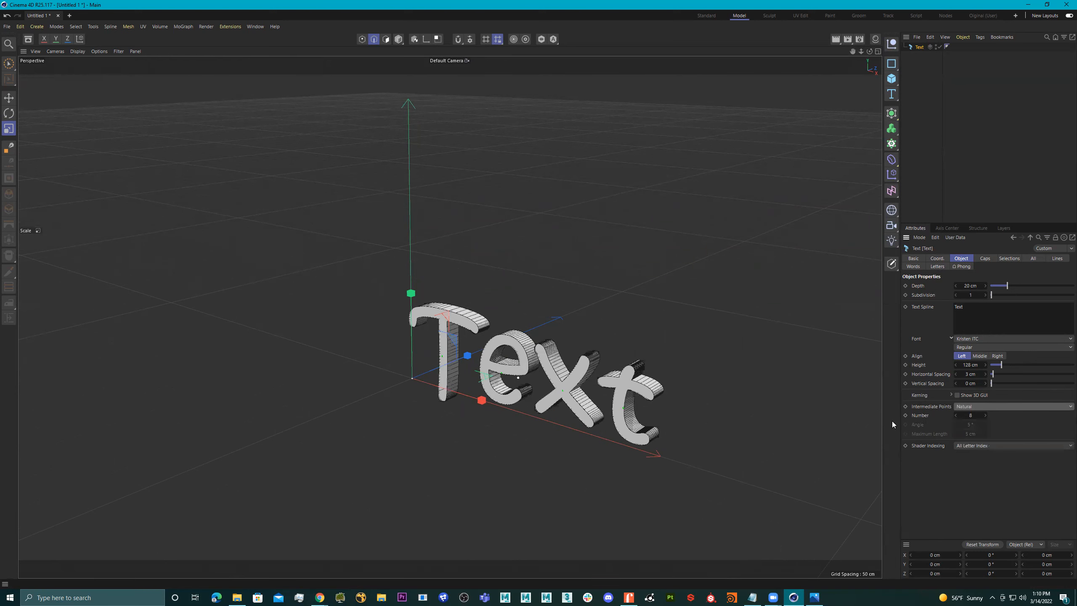
alt+right_drag(653, 386, 717, 385)
alt+middle_drag(717, 384, 695, 357)
alt+right_drag(696, 357, 800, 338)
click(980, 406)
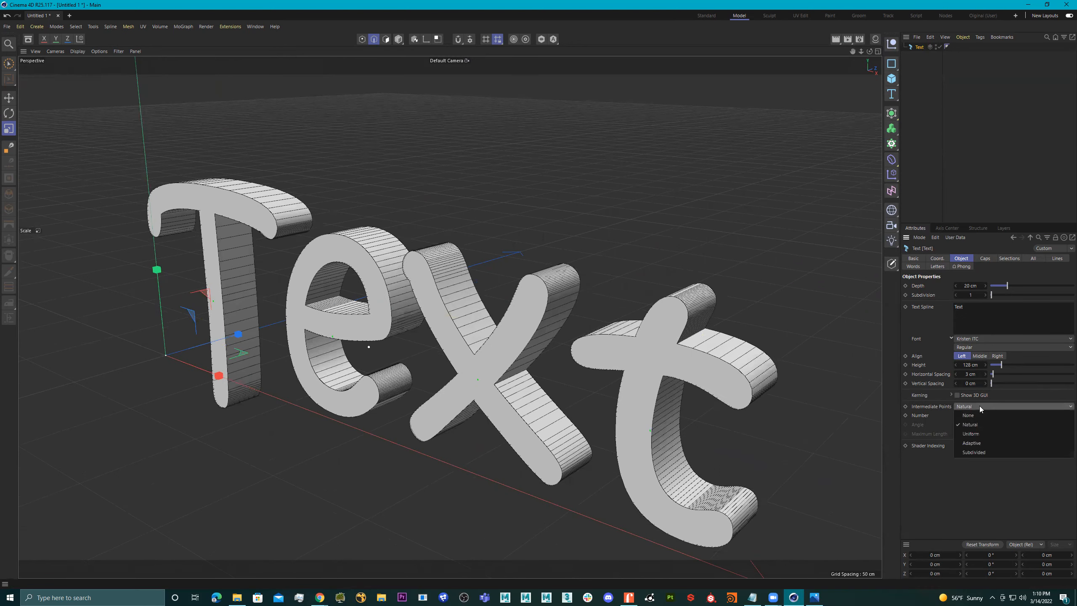
click(984, 432)
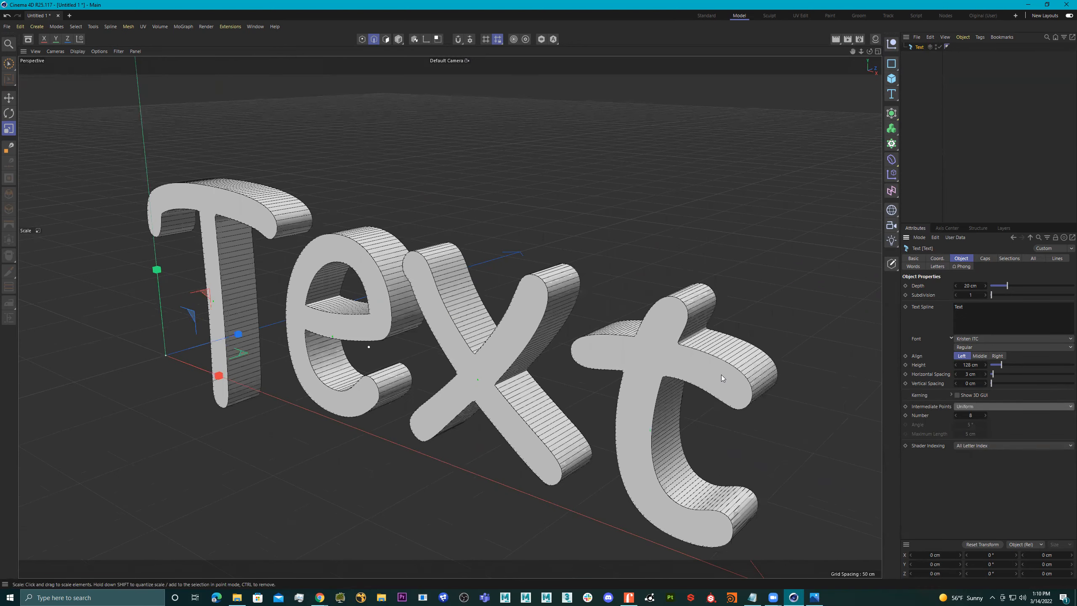
Examine from several angles how the Uniform intermediate points divide the sides of the letters e, x and t.
scroll(721, 374, up, 6)
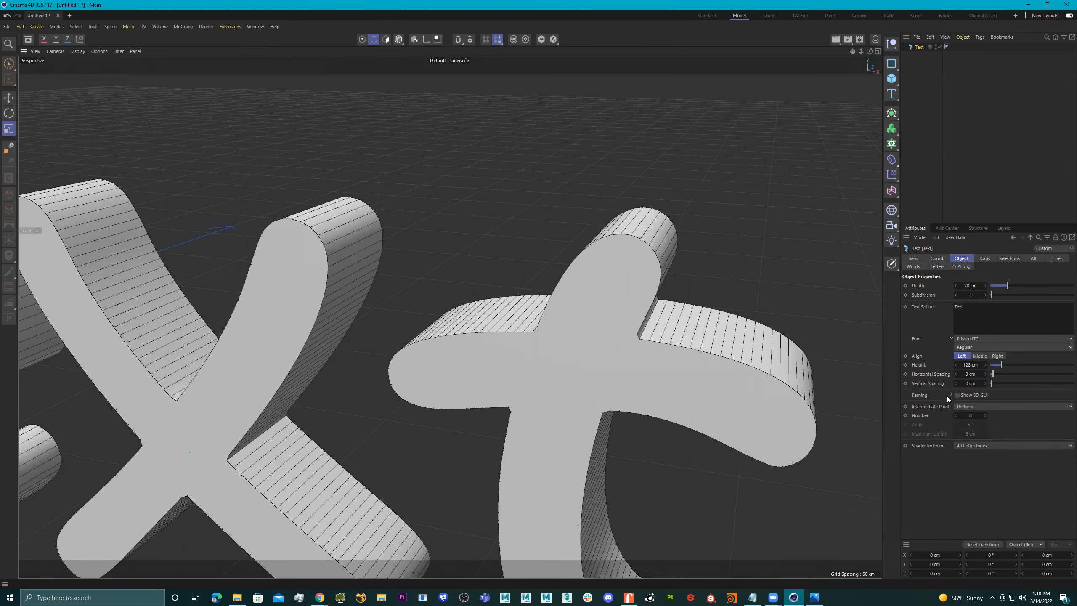
alt+drag(584, 367, 615, 389)
alt+middle_drag(615, 388, 627, 298)
alt+drag(627, 319, 566, 331)
alt+middle_drag(360, 352, 606, 323)
alt+drag(606, 323, 449, 315)
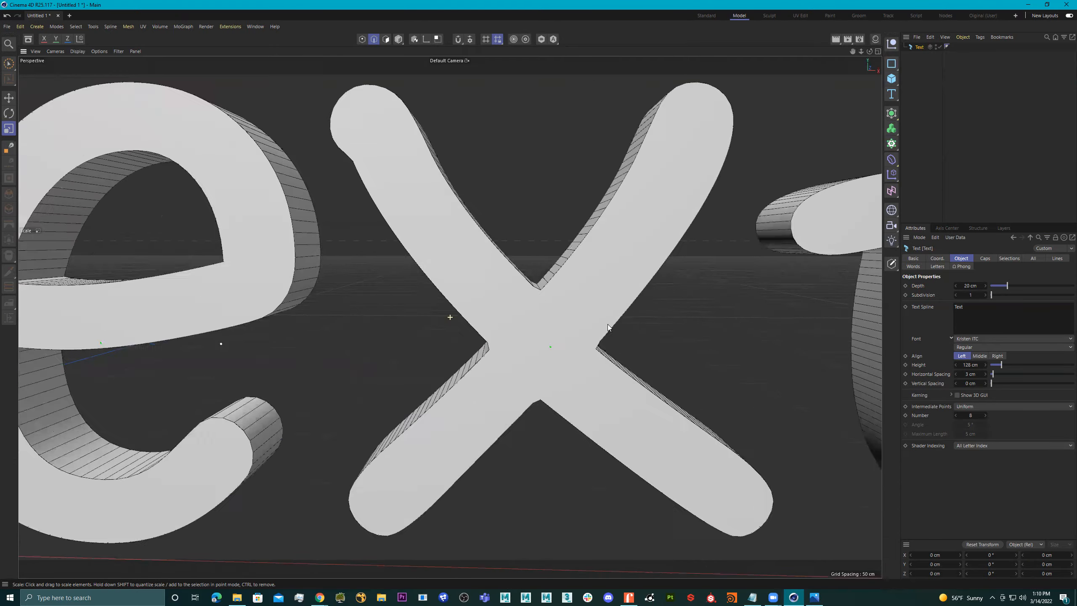
alt+middle_drag(263, 304, 465, 311)
alt+drag(465, 310, 372, 315)
alt+right_drag(372, 316, 314, 317)
alt+drag(457, 309, 391, 316)
alt+middle_drag(606, 316, 449, 317)
alt+drag(450, 317, 493, 321)
alt+middle_drag(493, 321, 469, 302)
alt+drag(469, 302, 482, 304)
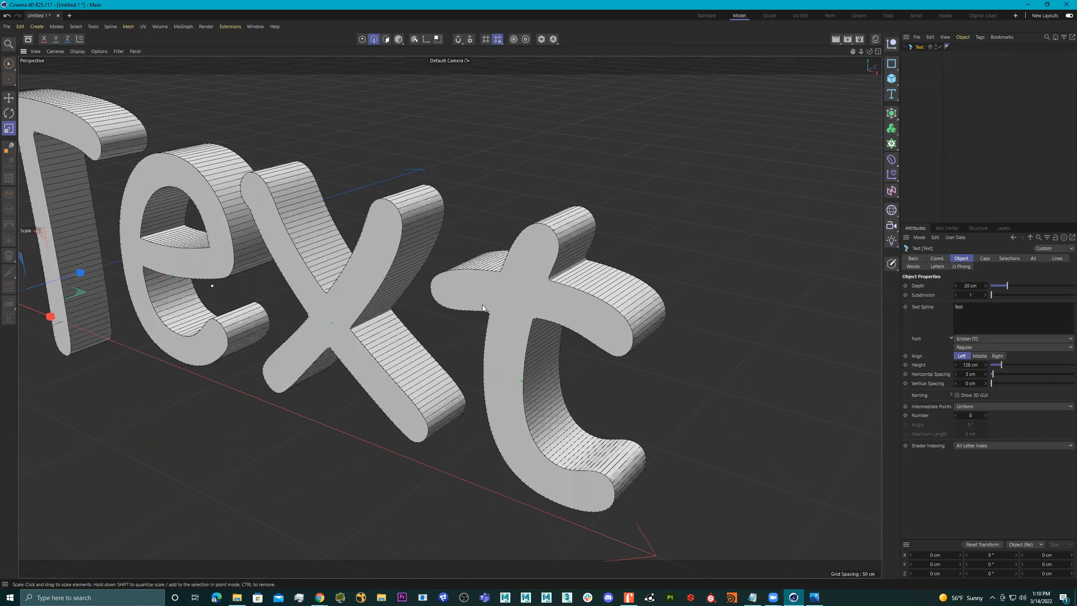
alt+middle_drag(482, 304, 444, 289)
alt+drag(445, 288, 486, 287)
scroll(486, 286, up, 5)
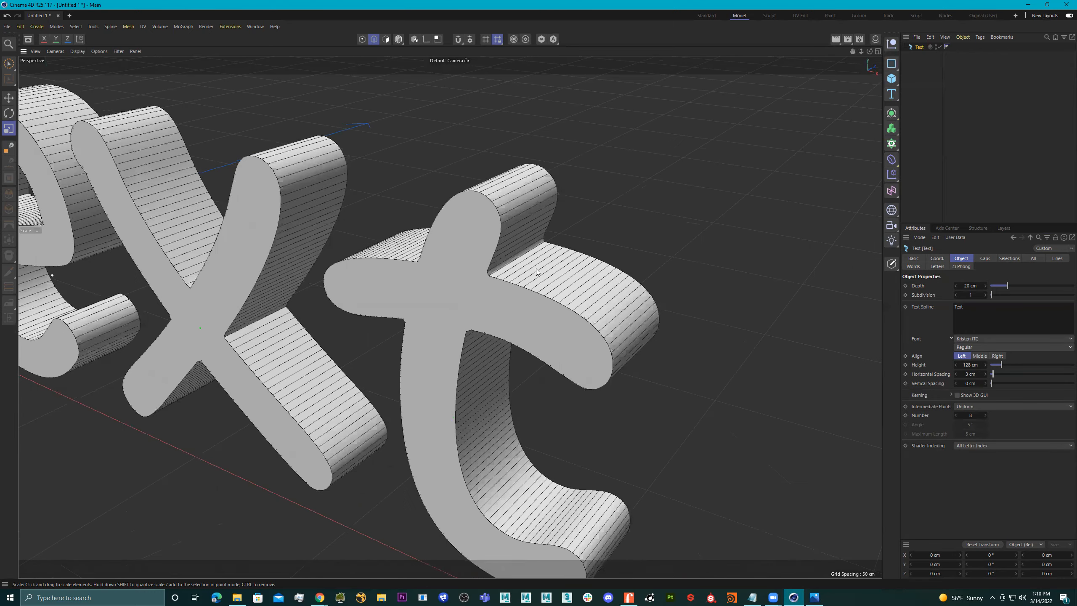
scroll(437, 321, down, 3)
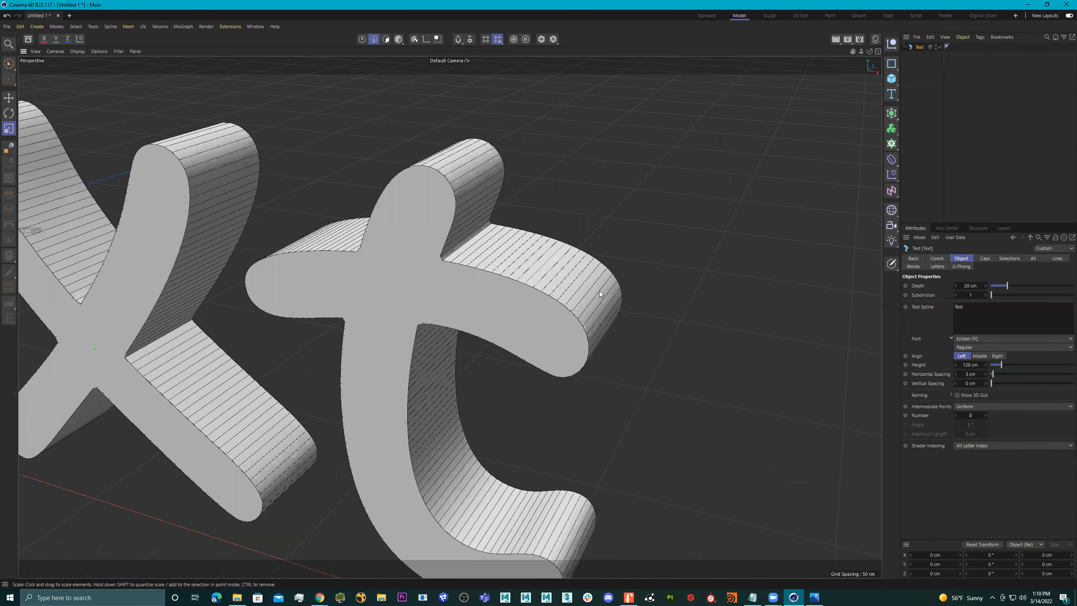
Set the text's intermediate points to Adaptive and inspect the edge divisions on the letter t.
click(987, 406)
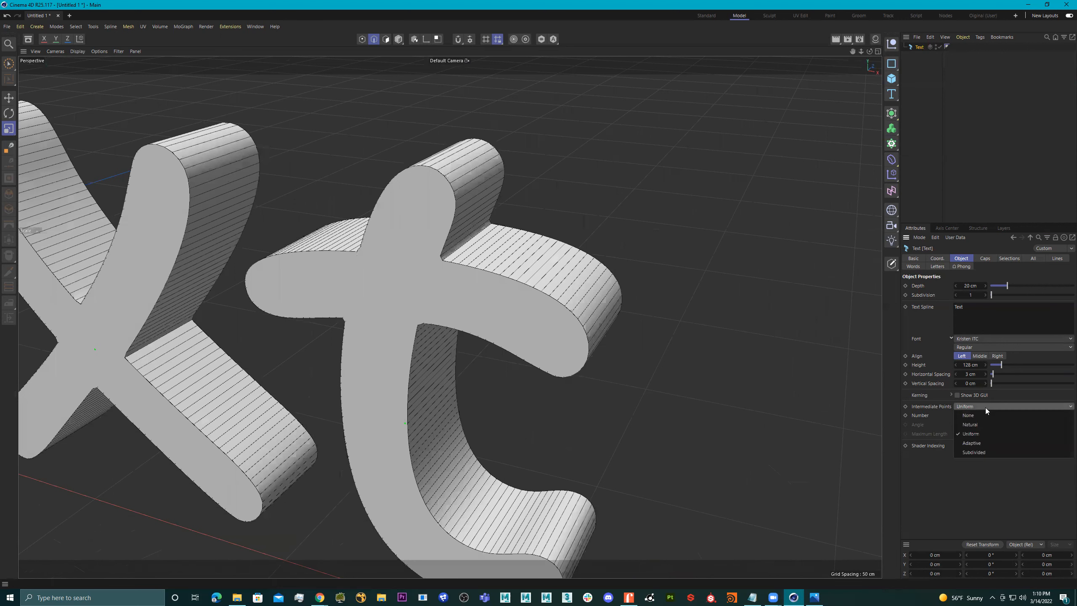
click(987, 442)
alt+drag(575, 280, 516, 243)
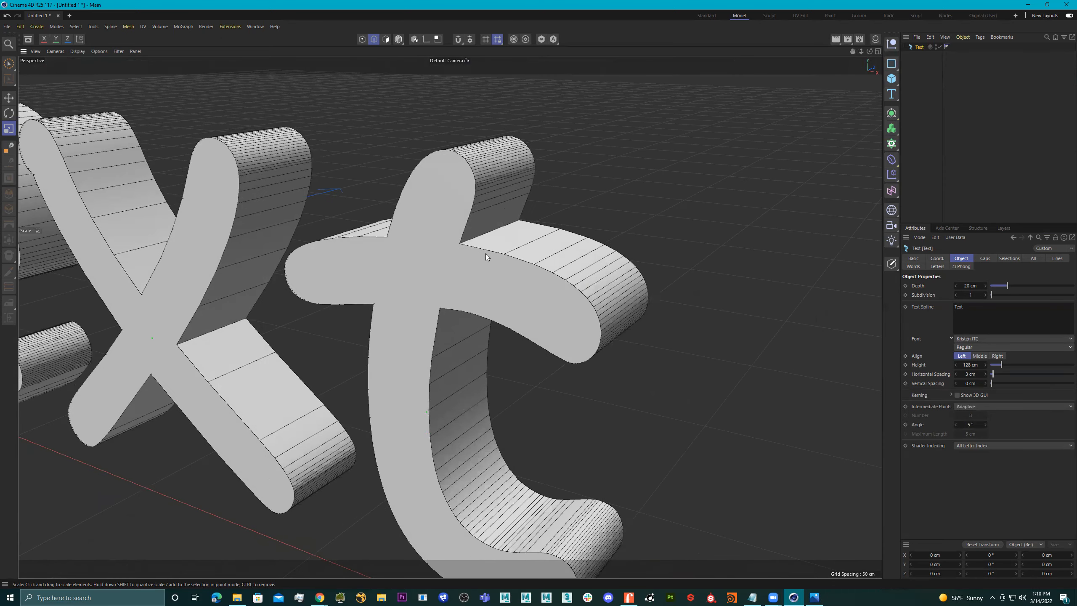
mouse_move(591, 295)
alt+mouse_down()
mouse_move(601, 286)
mouse_move(585, 298)
alt+mouse_up()
alt+drag(583, 334, 617, 364)
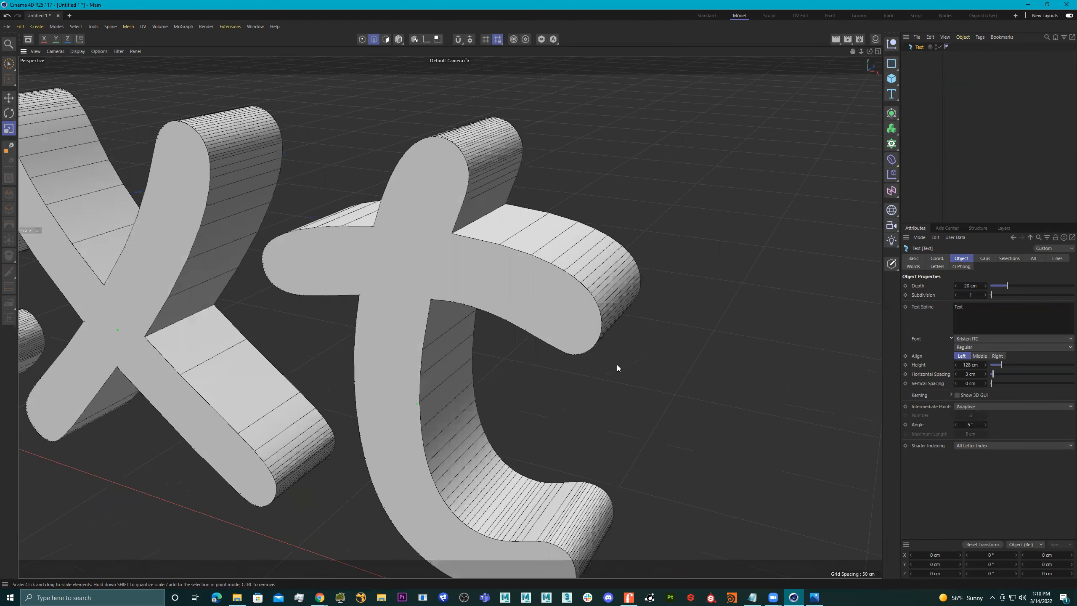
Try Subdivided intermediate points on the text and return to Adaptive.
click(985, 406)
click(977, 453)
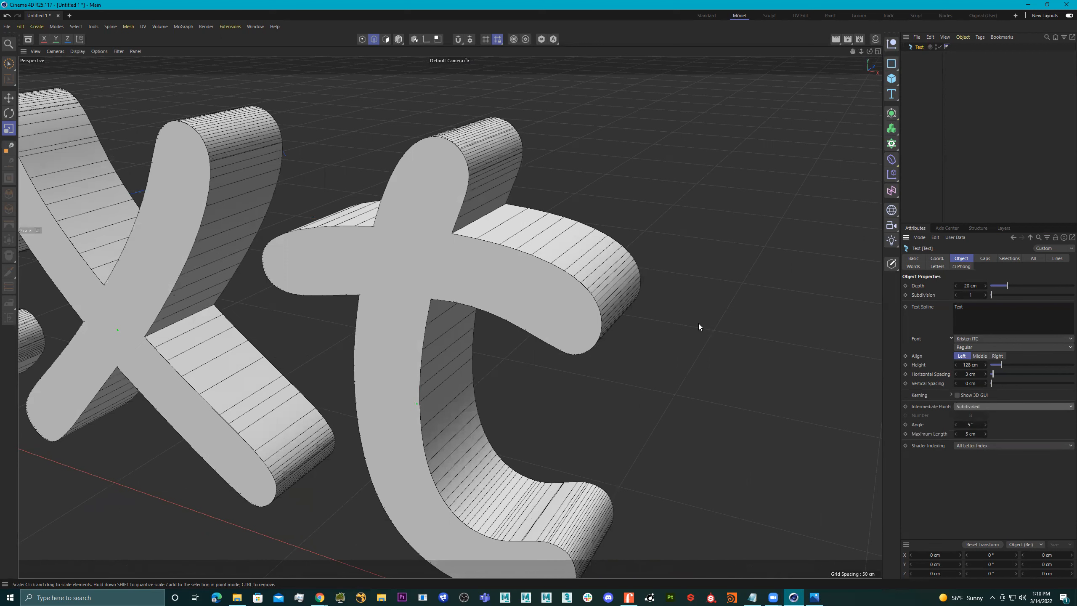
click(990, 406)
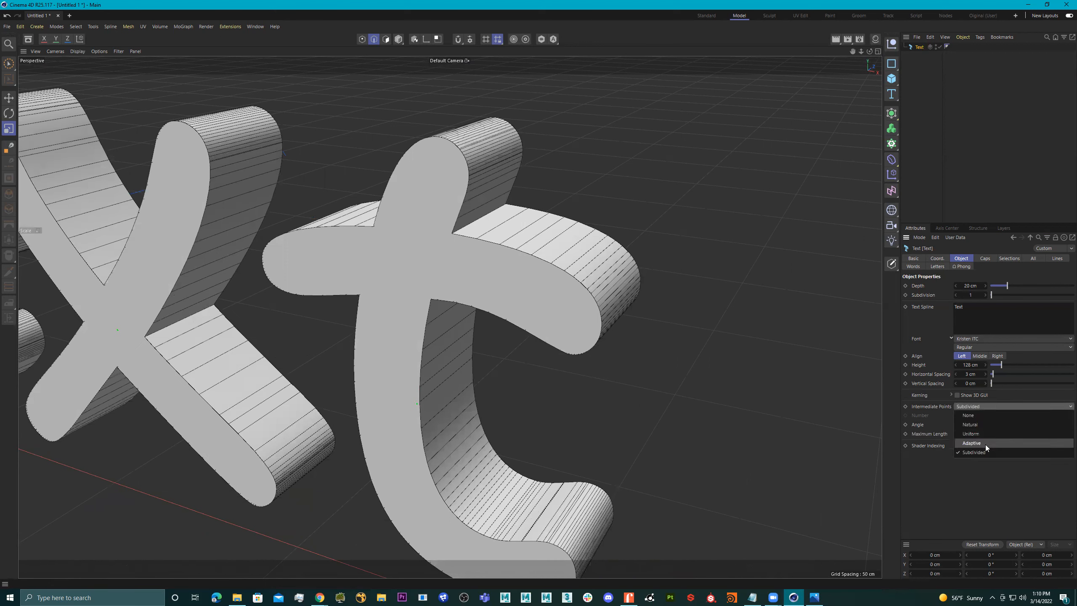
click(985, 444)
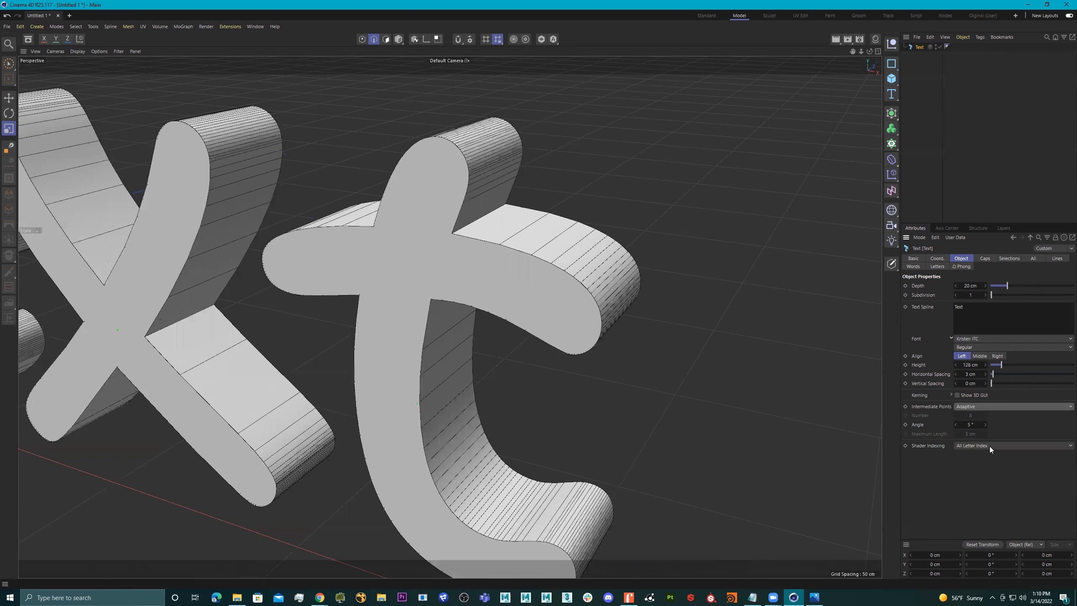
Try different Shader Indexing options for the text, including Line Letter Index.
click(990, 446)
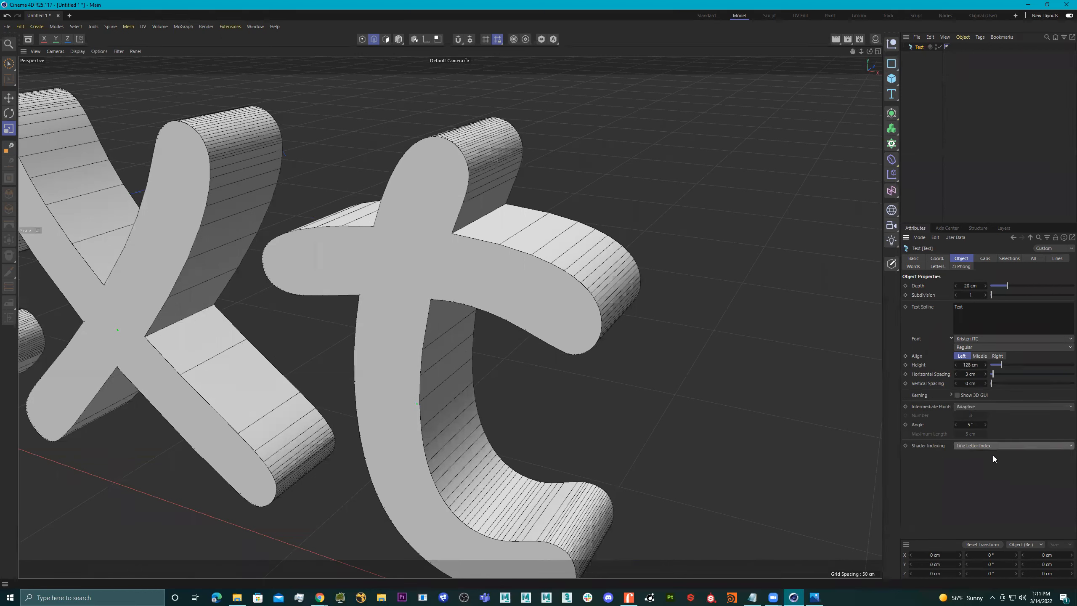
click(990, 473)
click(984, 446)
click(982, 454)
click(985, 448)
click(988, 473)
Expand the text's kerning settings, enable Show 3D GUI and view the whole word.
click(952, 395)
click(957, 395)
key(h)
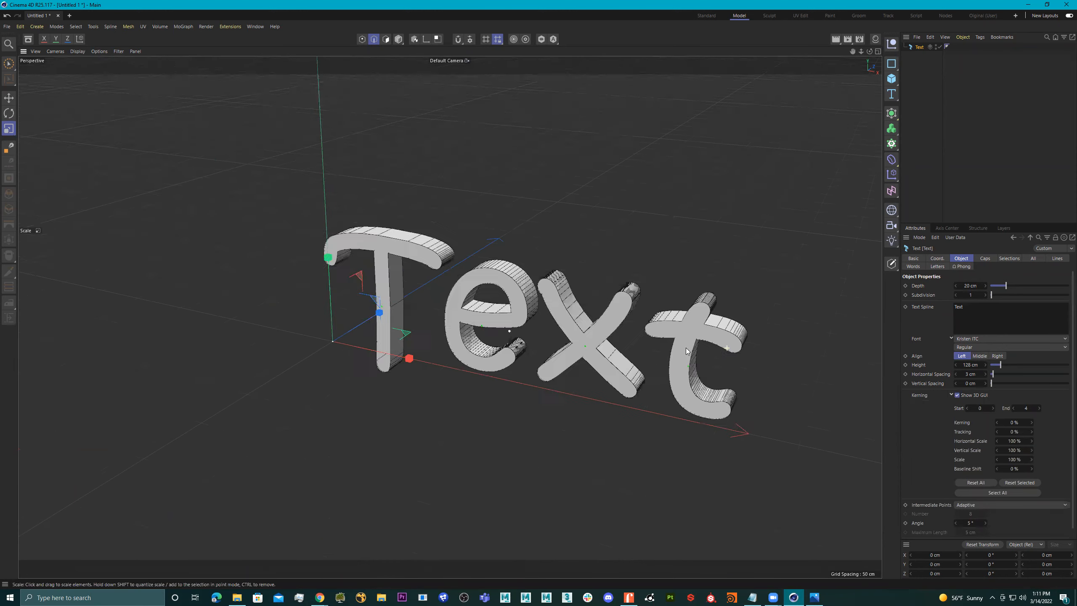
scroll(664, 346, up, 5)
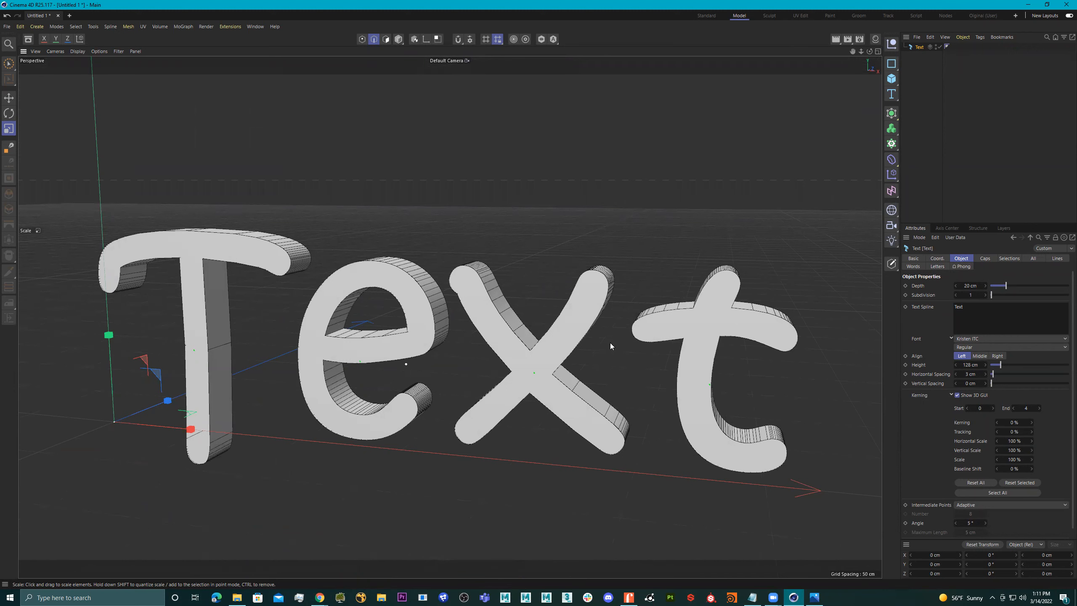
alt+drag(528, 367, 395, 377)
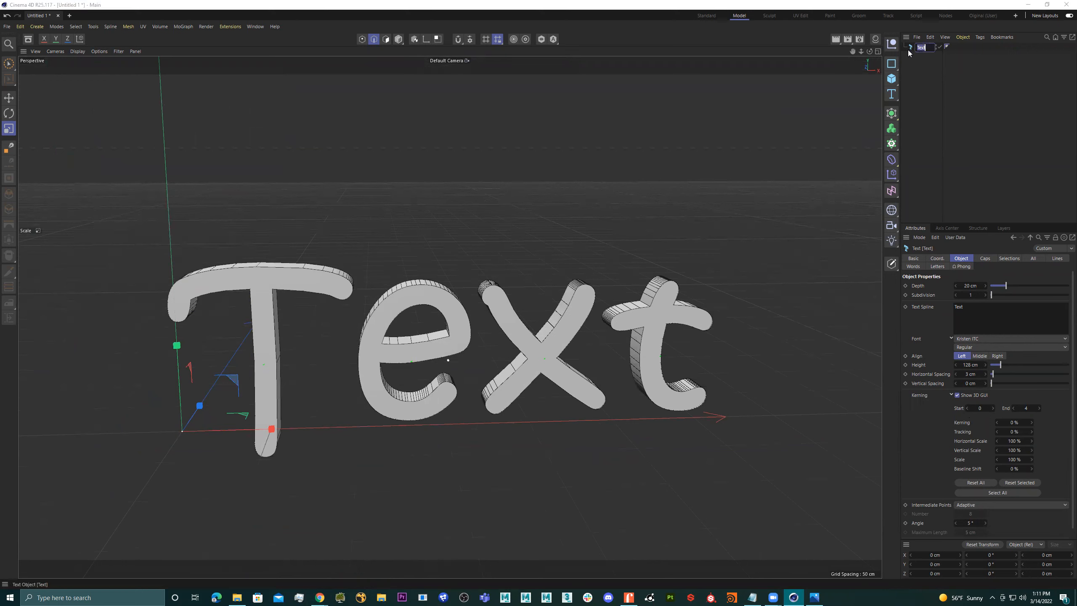
Activate the Move tool and try to pick the letter T through its on-object kerning handle.
click(10, 98)
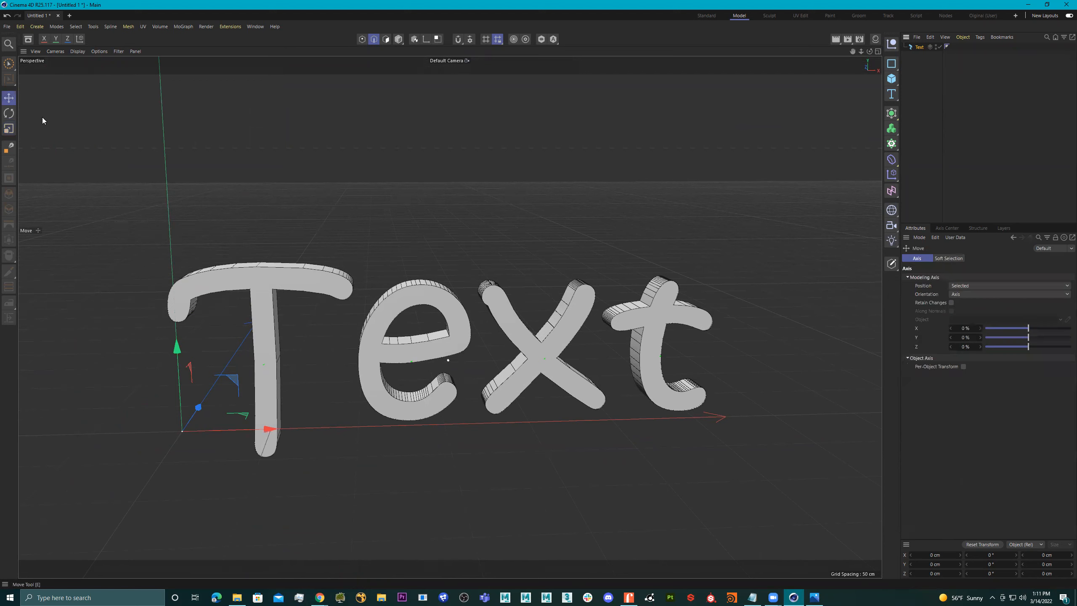
alt+drag(262, 304, 278, 314)
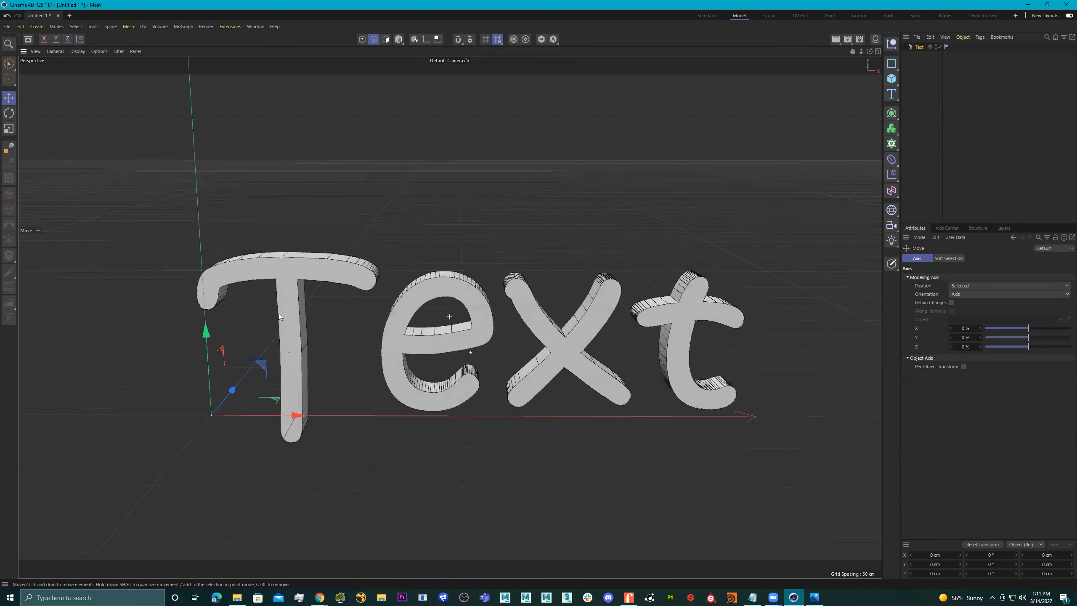
click(289, 353)
drag(434, 352, 480, 318)
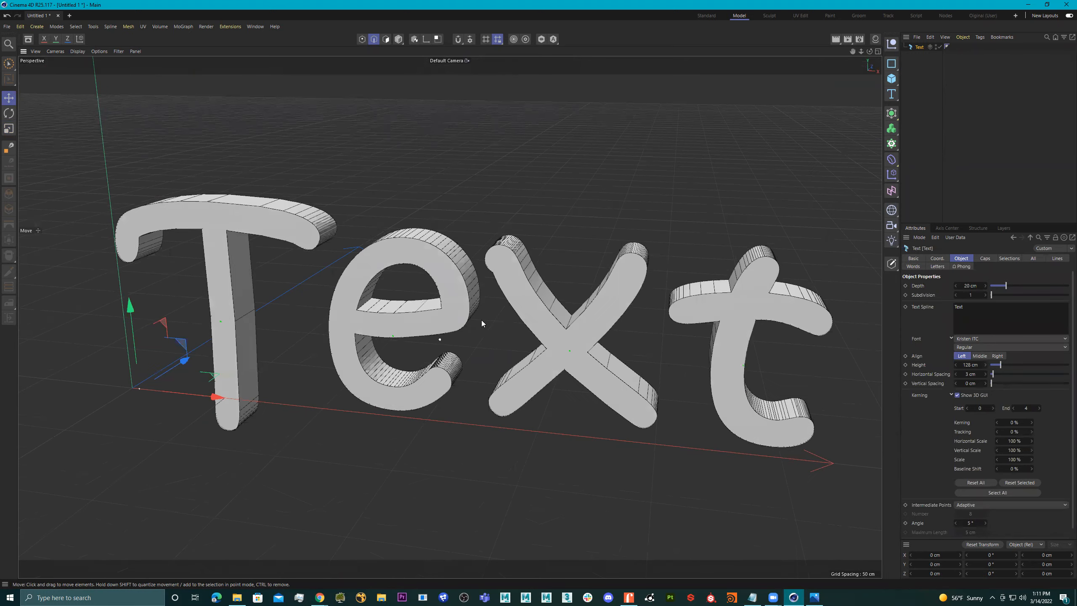
Collapse the text's kerning settings and toggle Show 3D GUI off and back on.
click(957, 395)
click(950, 395)
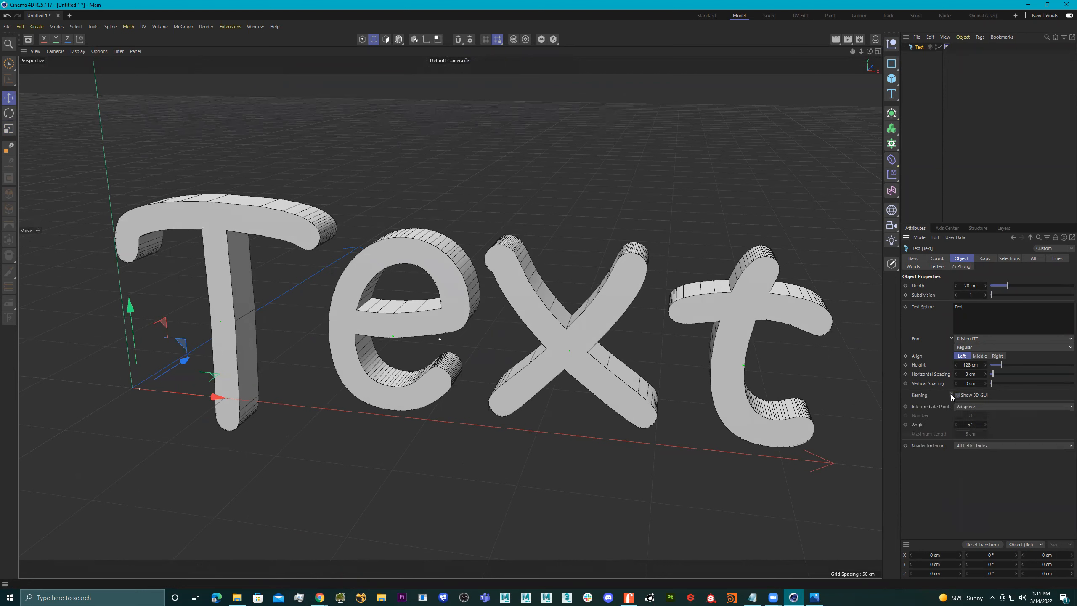
alt+drag(714, 336, 488, 334)
scroll(757, 361, down, 3)
alt+middle_drag(488, 334, 540, 343)
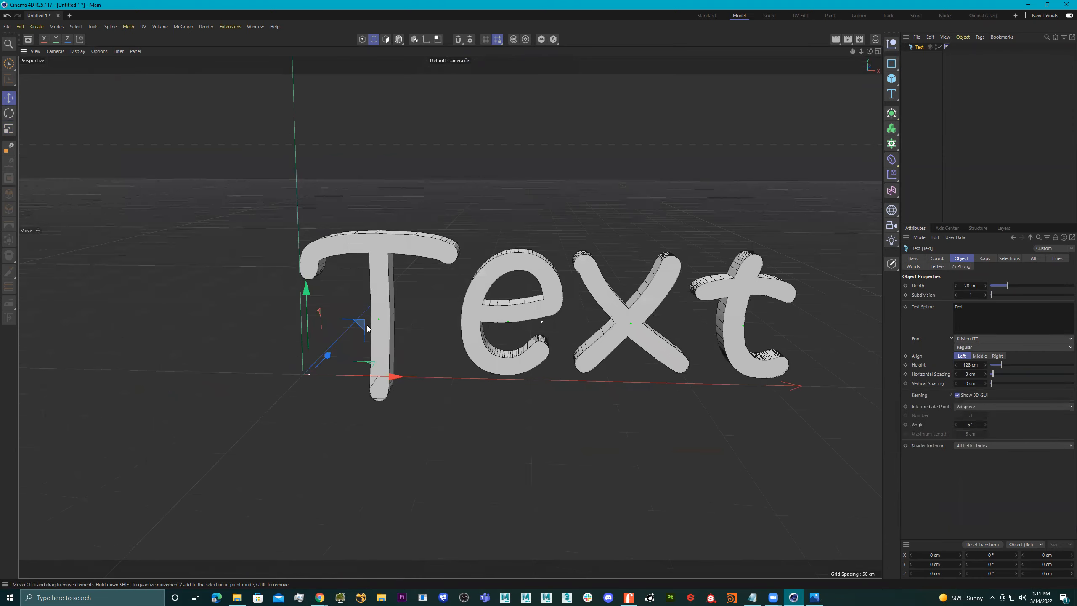
drag(391, 376, 391, 377)
alt+drag(588, 328, 568, 330)
alt+middle_drag(568, 329, 524, 319)
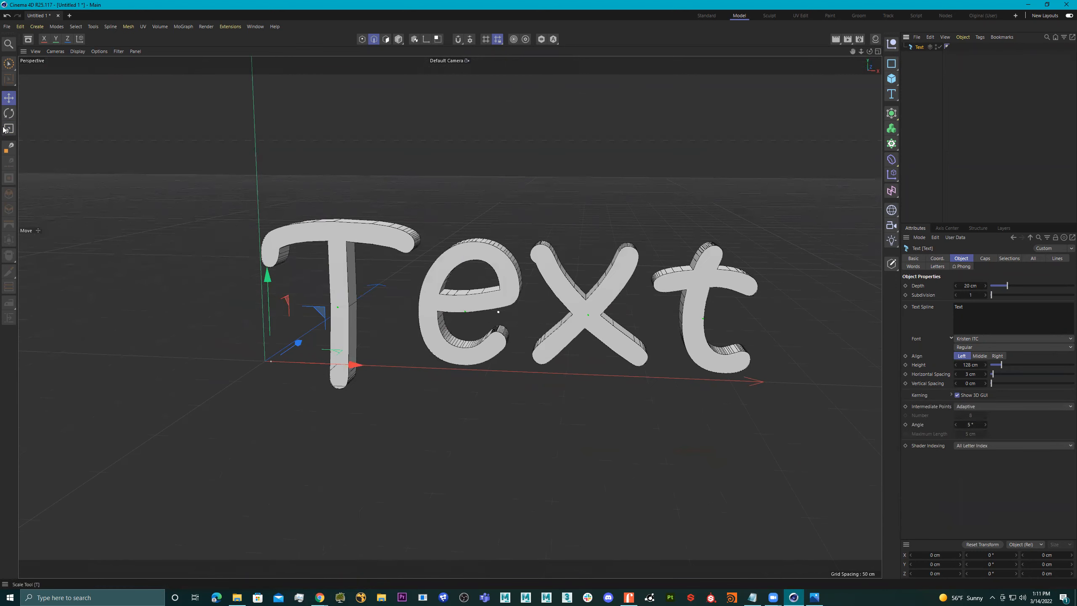
Switch to Model mode and select the letter T through its on-object kerning handle.
click(398, 39)
alt+drag(370, 244, 370, 209)
alt+drag(460, 316, 380, 252)
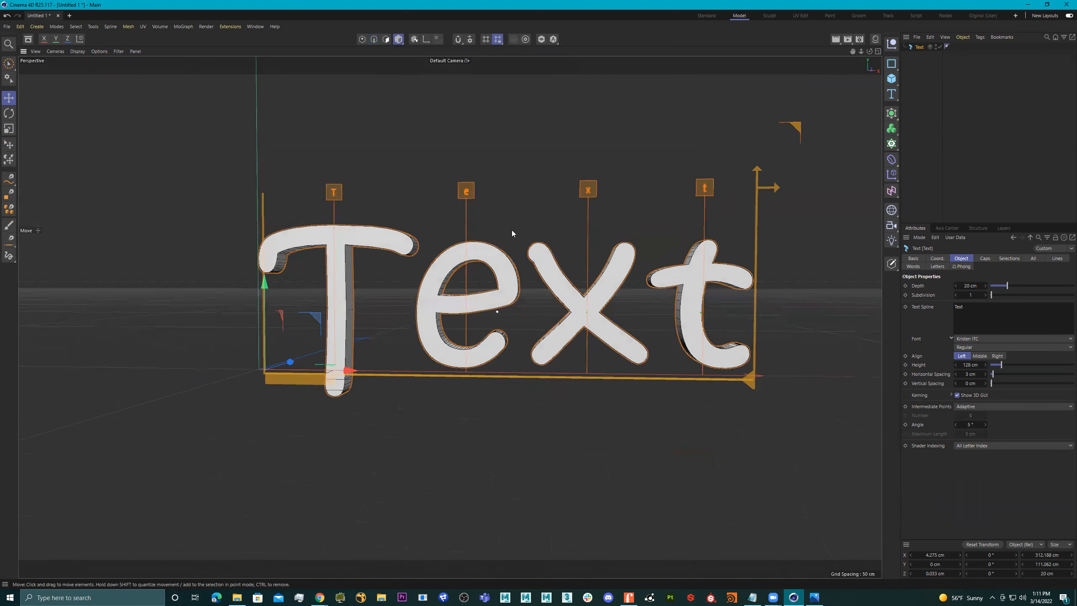
click(340, 196)
alt+drag(375, 330, 446, 245)
Try shifting the letter T's baseline with the on-object kerning handles, ending back at the original height.
drag(447, 192, 413, 351)
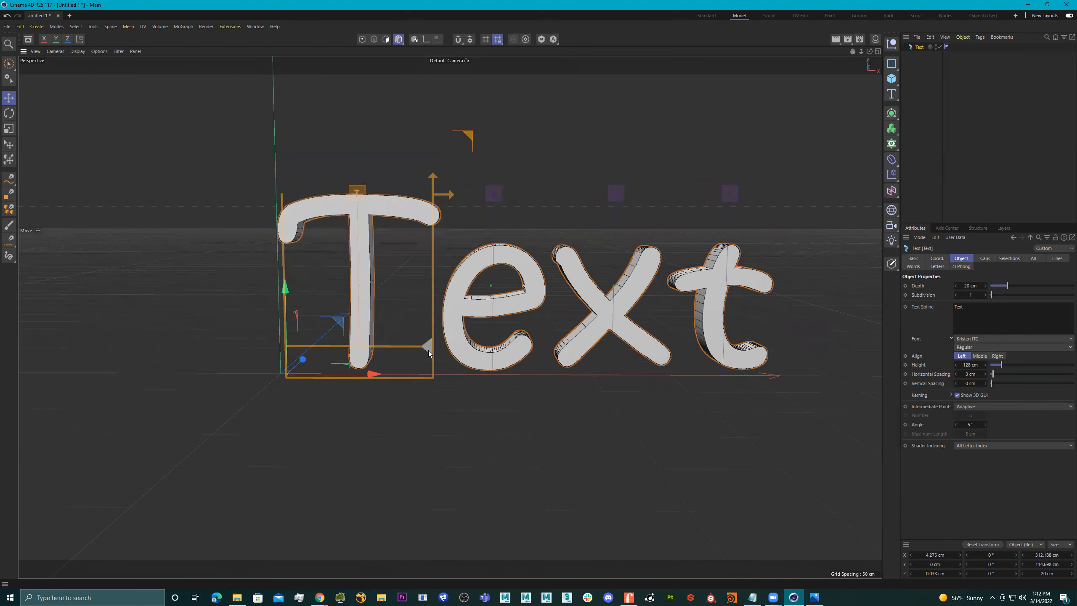
alt+drag(420, 341, 432, 365)
mouse_move(357, 187)
mouse_down()
mouse_move(385, 196)
mouse_move(359, 194)
mouse_up()
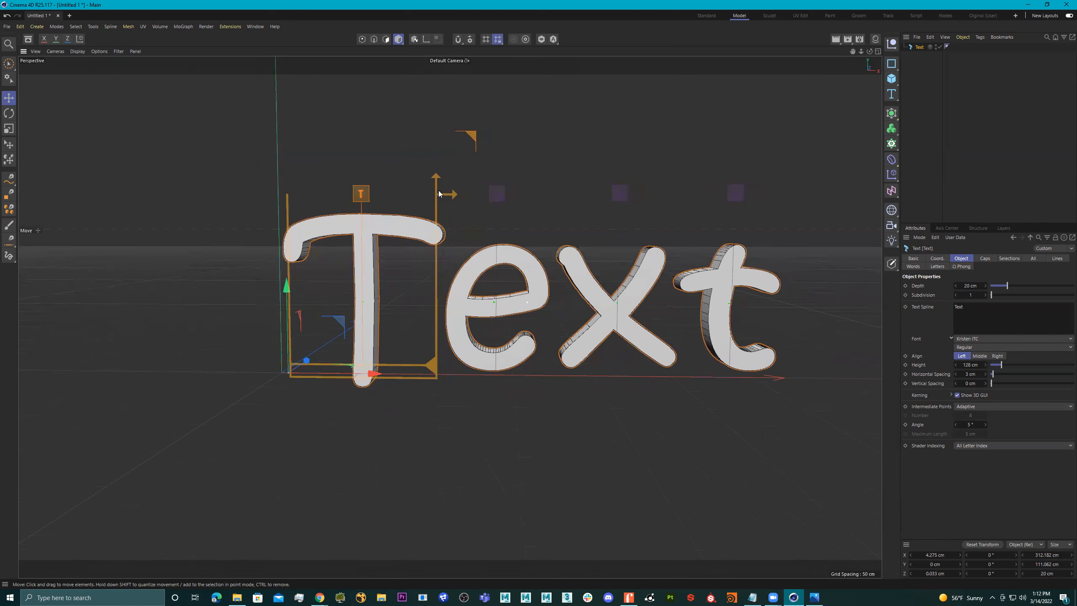
Stretch the letter T taller and tighten its spacing with the on-object handles, finishing by turning off Show 3D GUI.
mouse_move(437, 182)
mouse_down()
mouse_move(437, 160)
mouse_move(474, 192)
mouse_move(423, 193)
mouse_up()
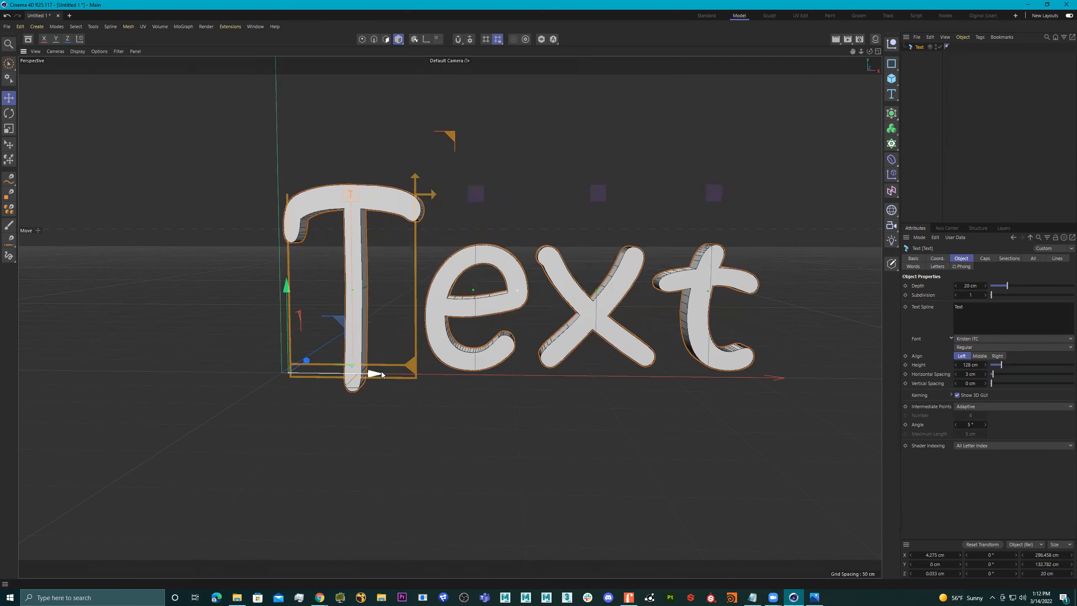
drag(412, 369, 430, 375)
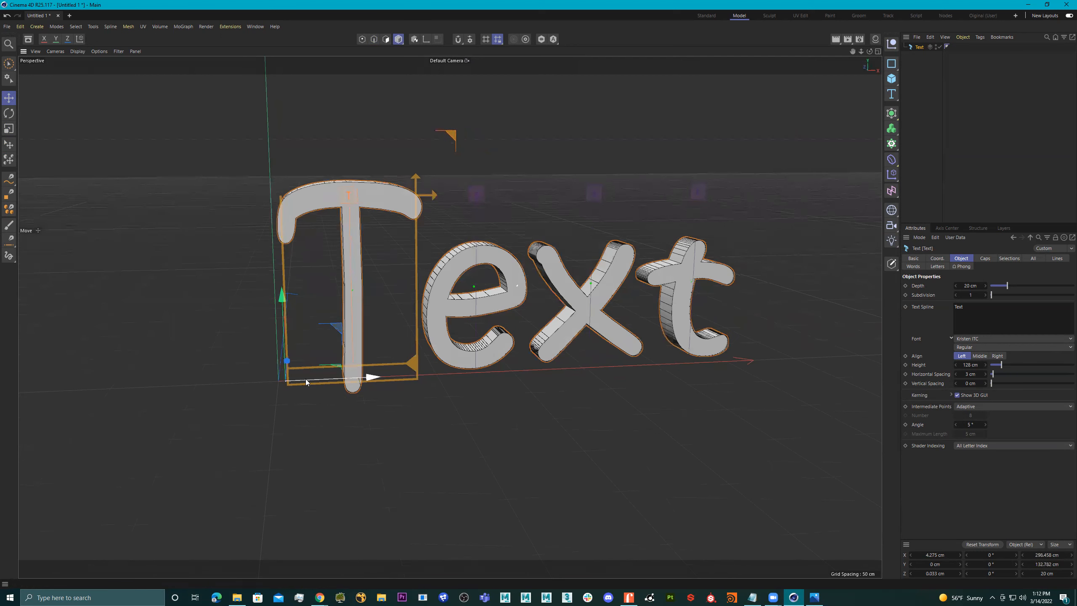
alt+drag(368, 238, 432, 204)
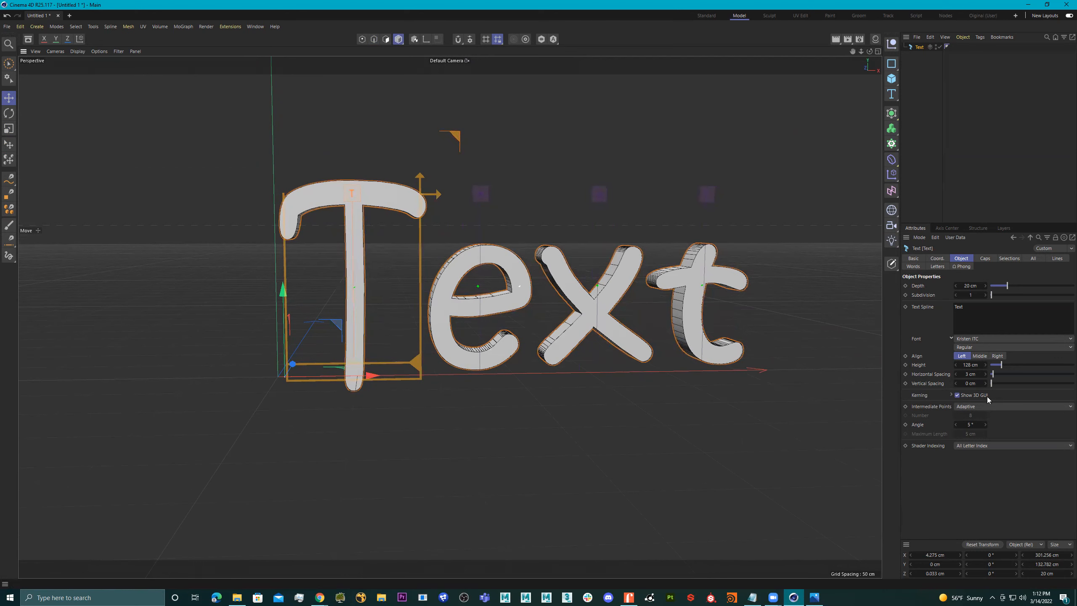
click(958, 396)
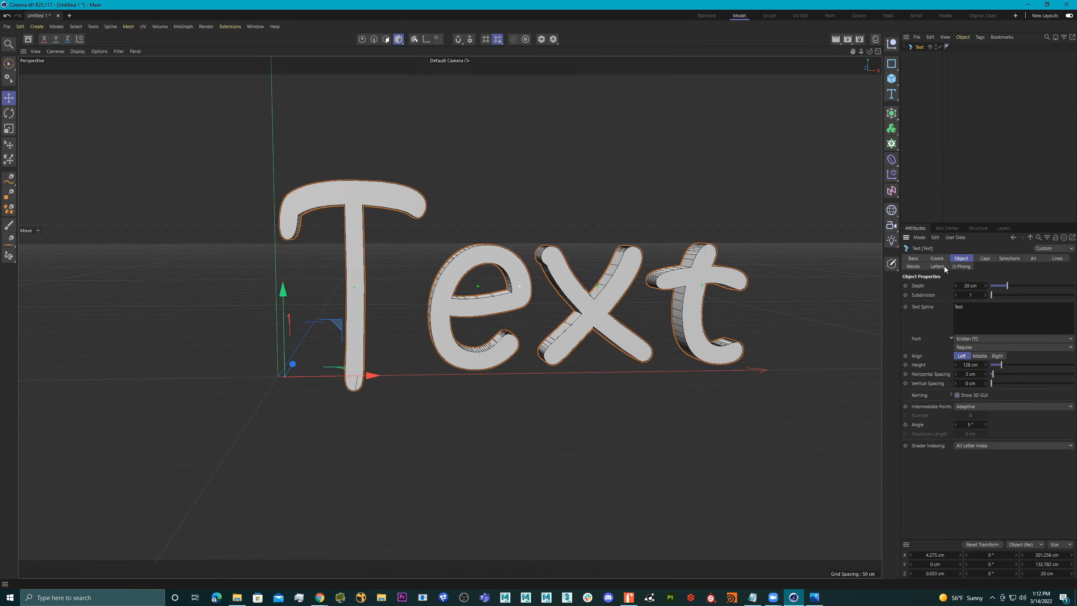
Turn off Start Cap in the text's cap settings and view the letters from different angles.
click(985, 259)
alt+drag(488, 336, 721, 359)
click(965, 285)
alt+drag(746, 315, 826, 302)
Try turning off the text's End Cap, look through the open letters and undo the change.
click(965, 294)
alt+drag(758, 283, 558, 300)
alt+middle_drag(557, 300, 737, 312)
mouse_move(270, 302)
alt+mouse_down()
mouse_move(238, 308)
mouse_move(277, 302)
alt+mouse_up()
alt+middle_drag(277, 304, 587, 276)
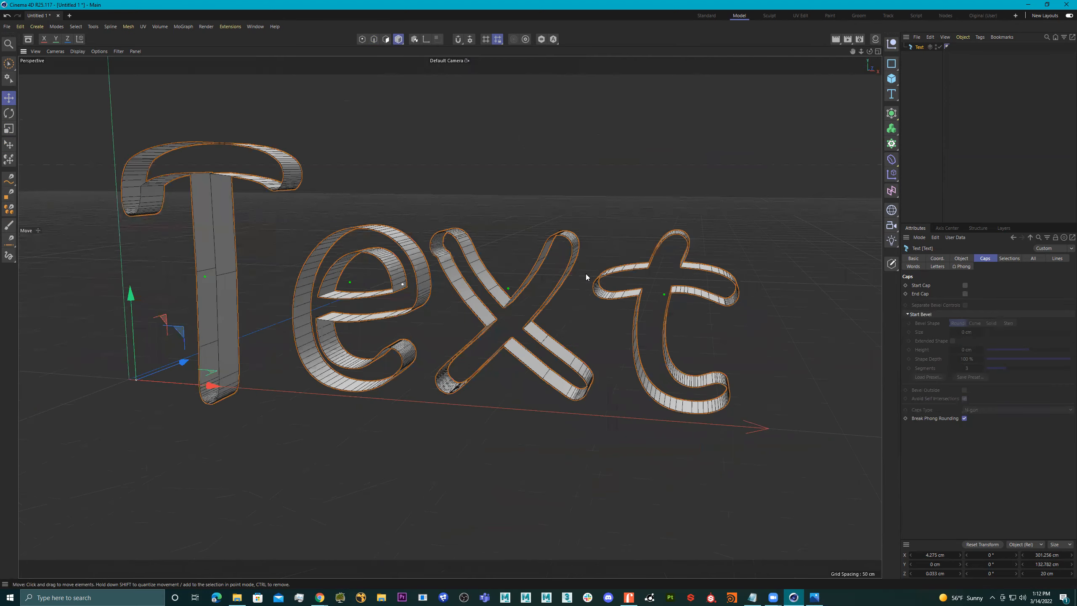
key(ctrl+z)
alt+drag(725, 237, 544, 238)
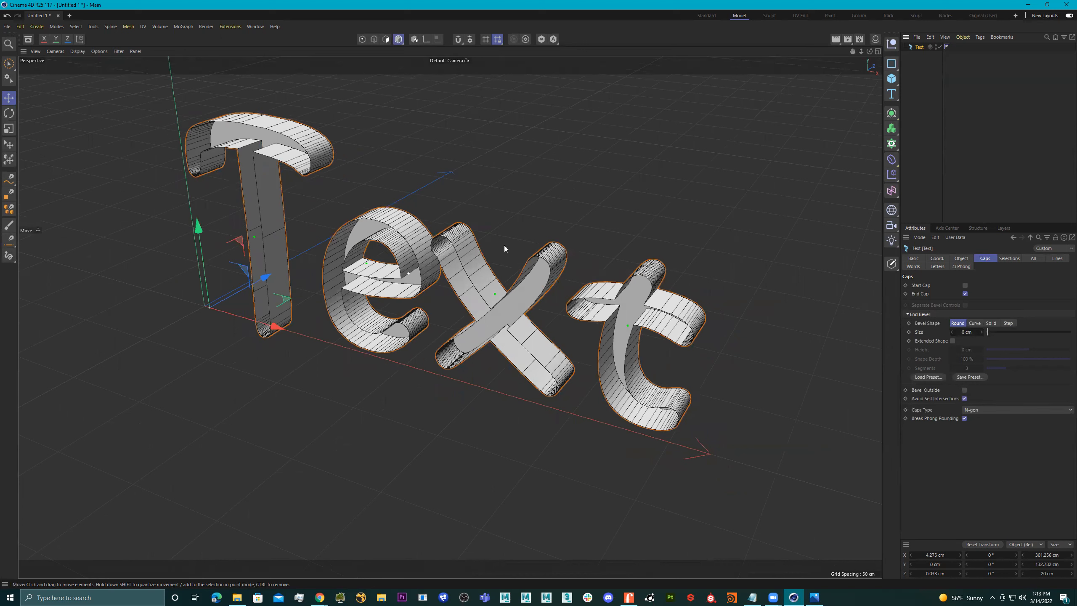
Duplicate the text about 109 cm back along the Z axis and turn off the copy's End Cap.
ctrl+drag(266, 278, 371, 218)
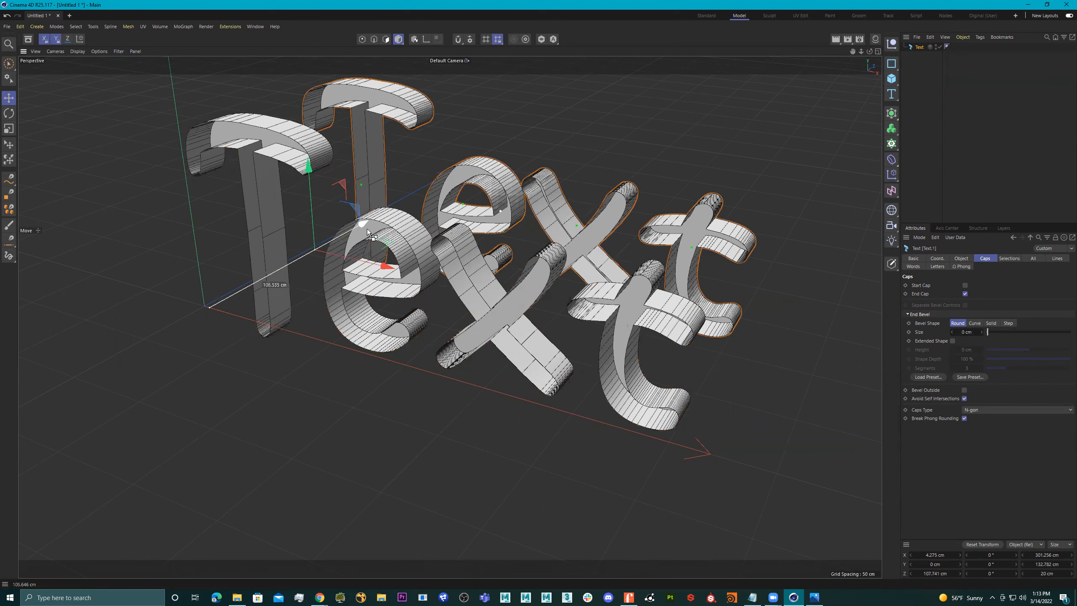
alt+drag(507, 297, 482, 288)
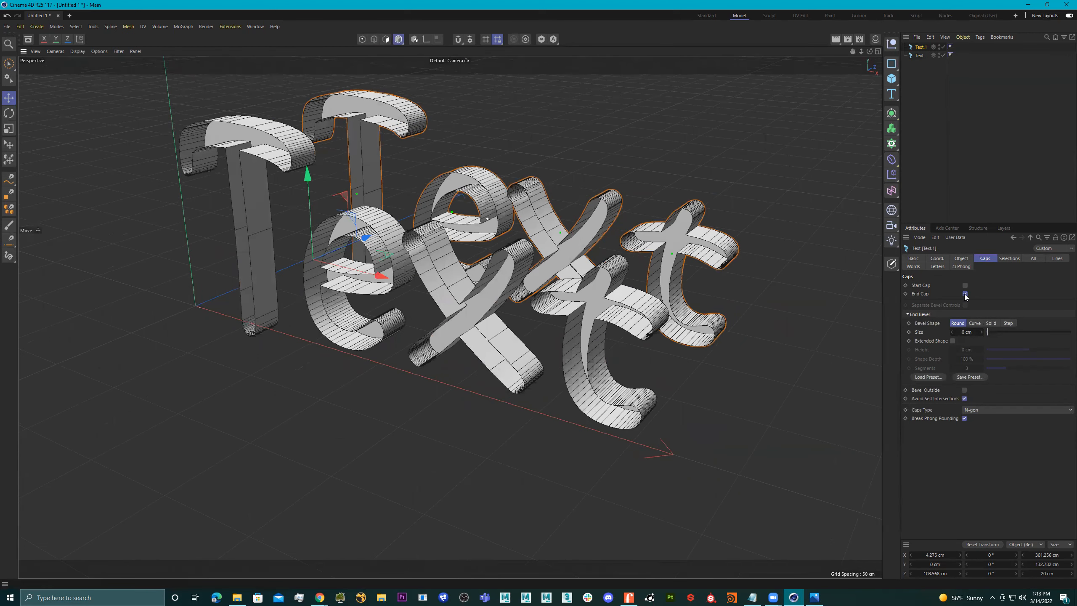
click(965, 294)
alt+drag(694, 224, 675, 225)
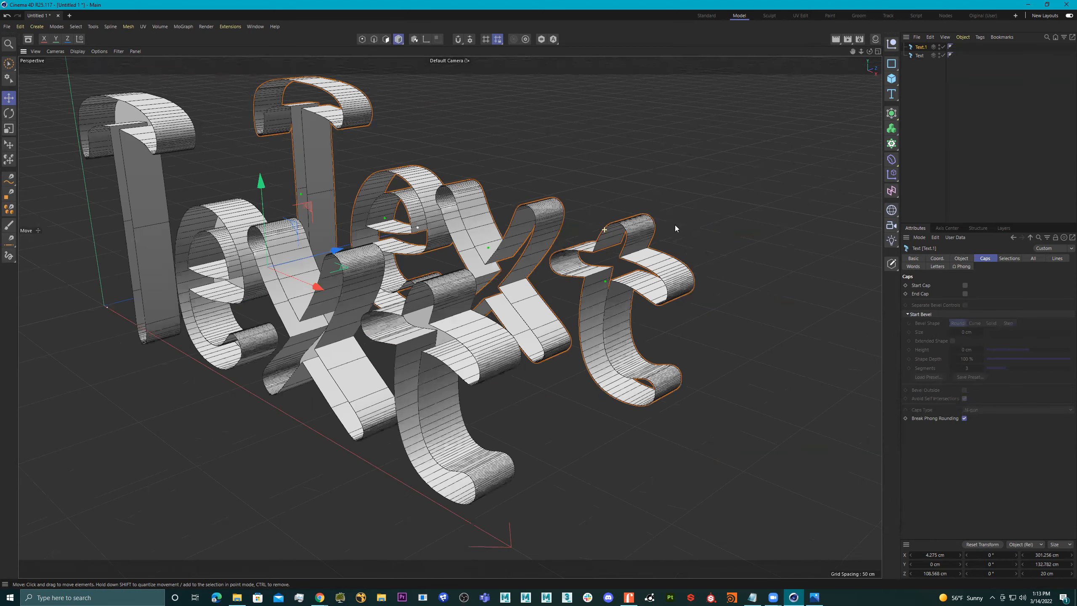
Make the text copy editable and switch to Polygons mode.
scroll(676, 228, up, 6)
alt+drag(695, 281, 698, 281)
key(c)
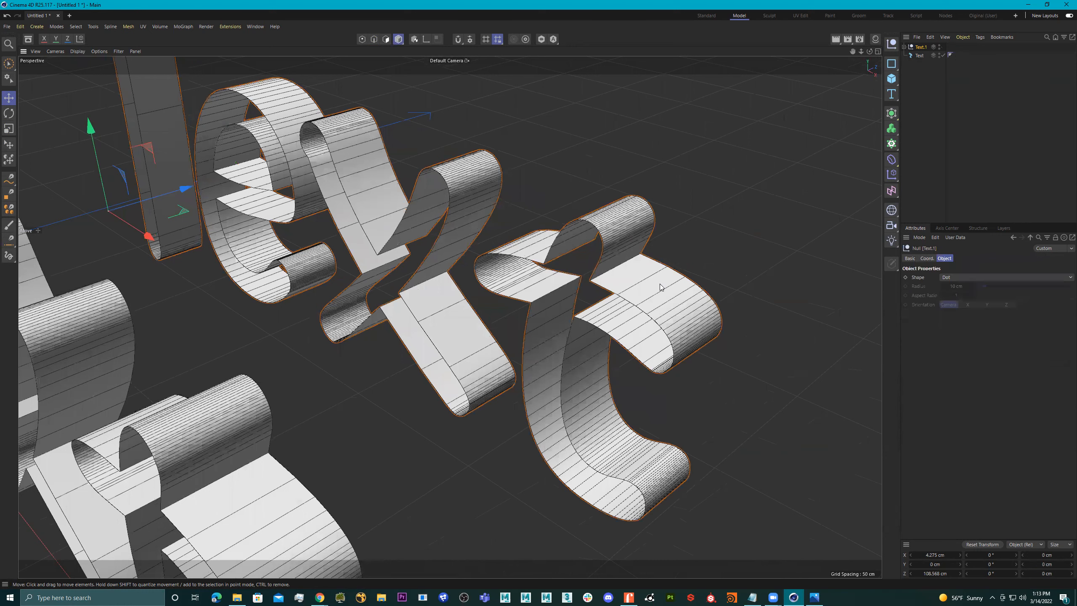
scroll(487, 239, down, 3)
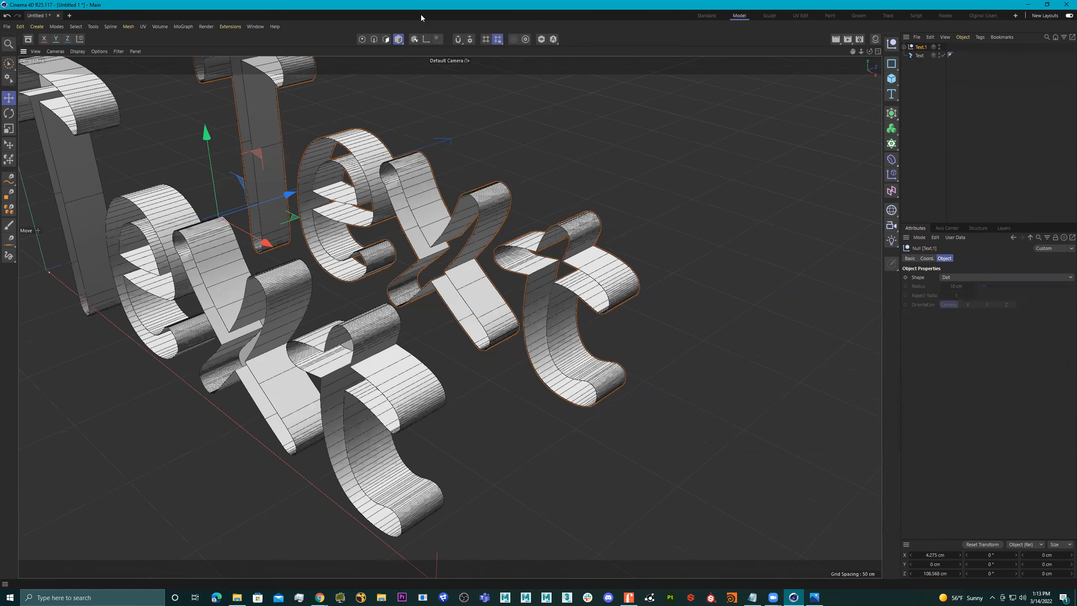
click(389, 39)
alt+middle_drag(507, 161, 486, 176)
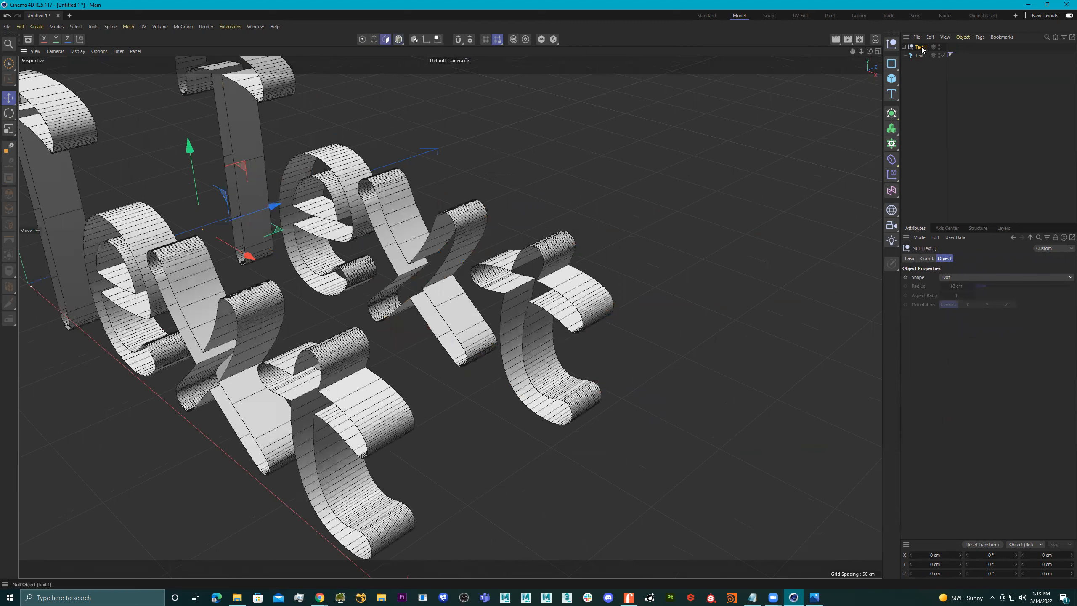
Expand the converted Text.1 hierarchy down to its letters and select the letter T's Extrude object.
click(905, 47)
click(909, 56)
click(913, 63)
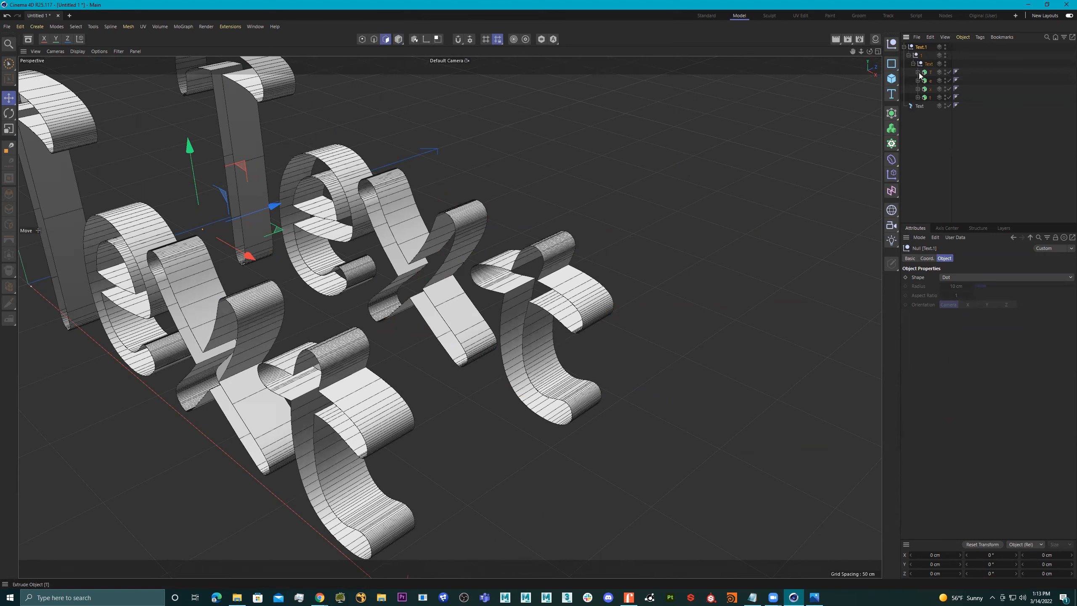
click(931, 72)
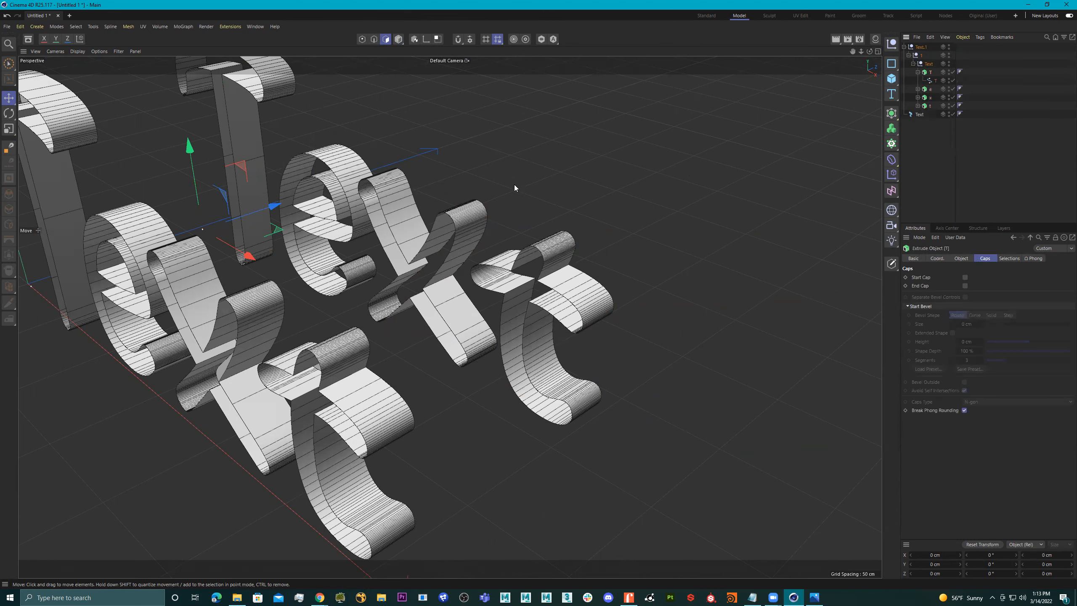
alt+right_drag(521, 187, 552, 205)
alt+middle_drag(553, 201, 566, 218)
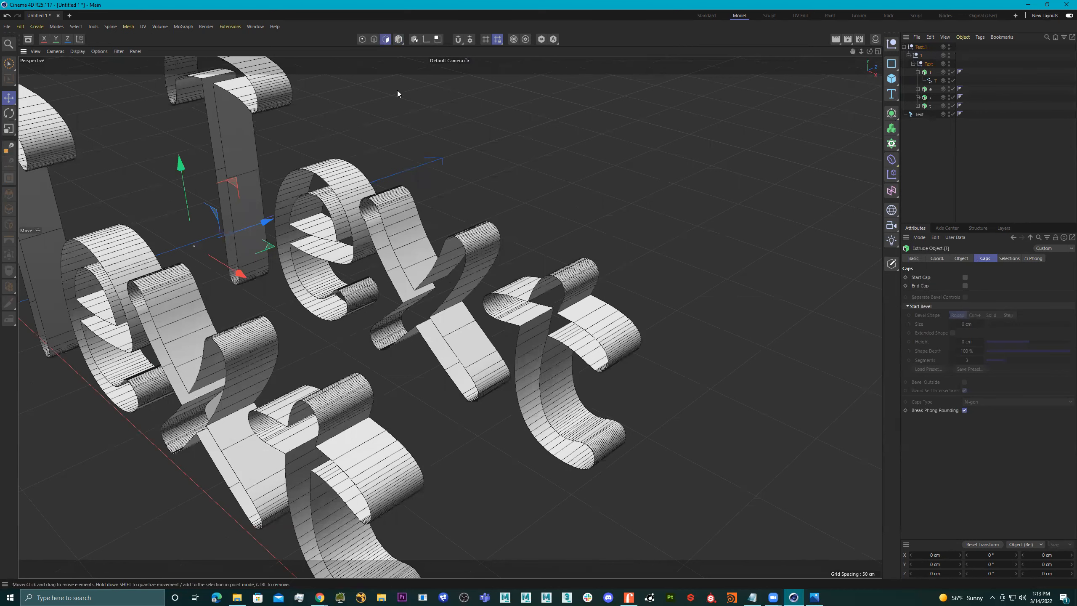
Activate Live Selection, select the letter T's spline and try Rectangle Selection across the converted letters.
key(9)
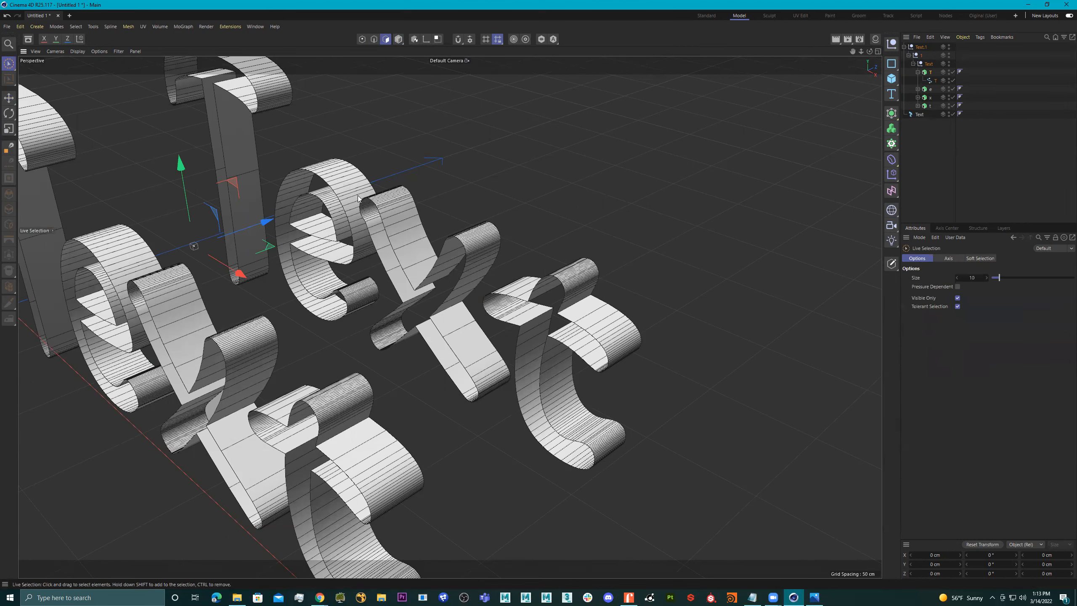
alt+drag(293, 131, 193, 142)
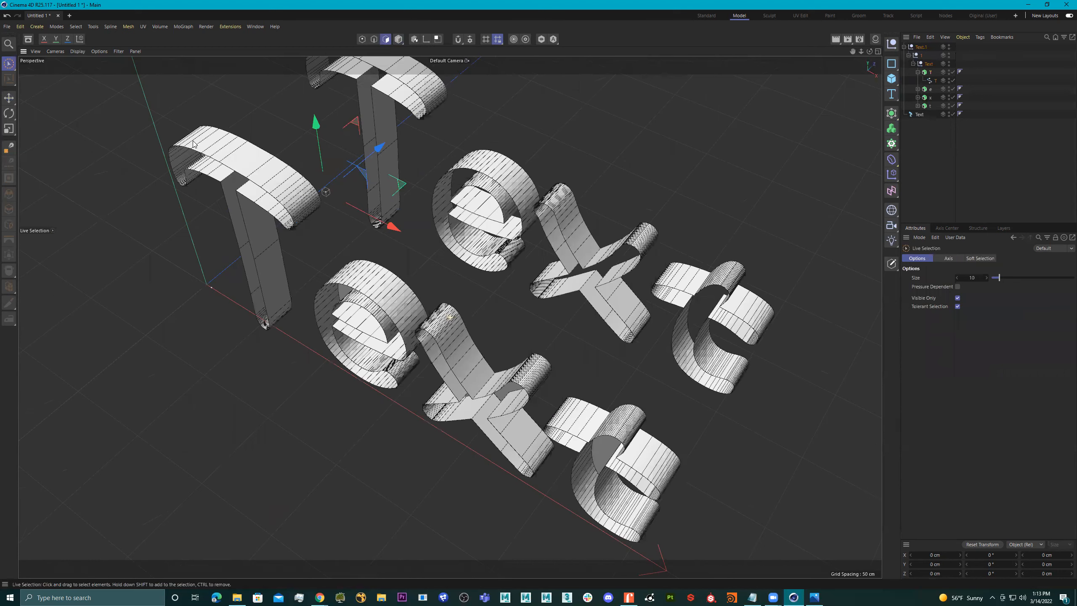
alt+drag(218, 179, 544, 159)
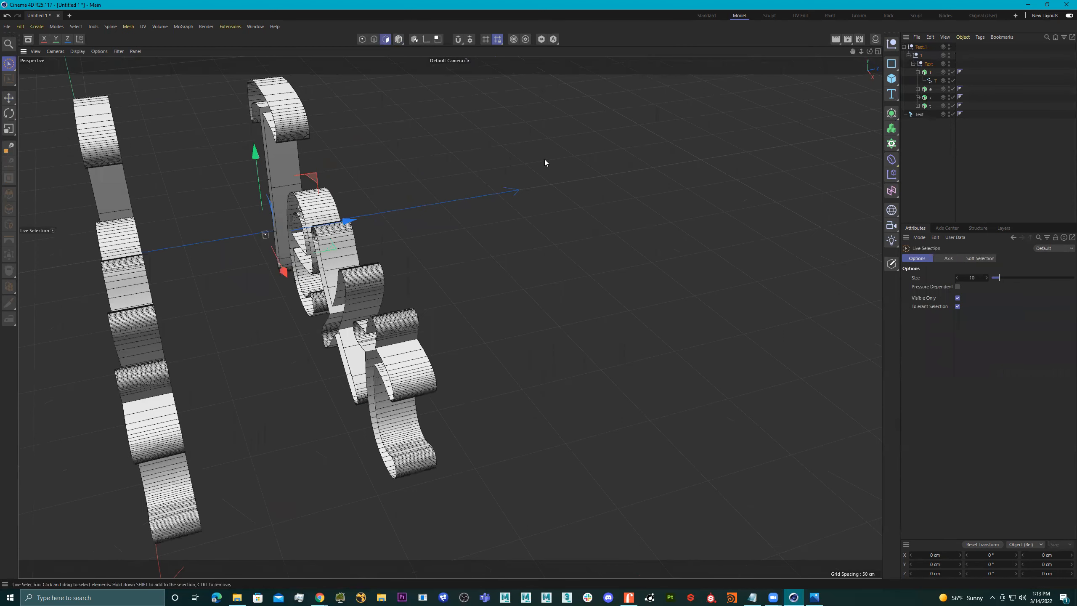
click(931, 81)
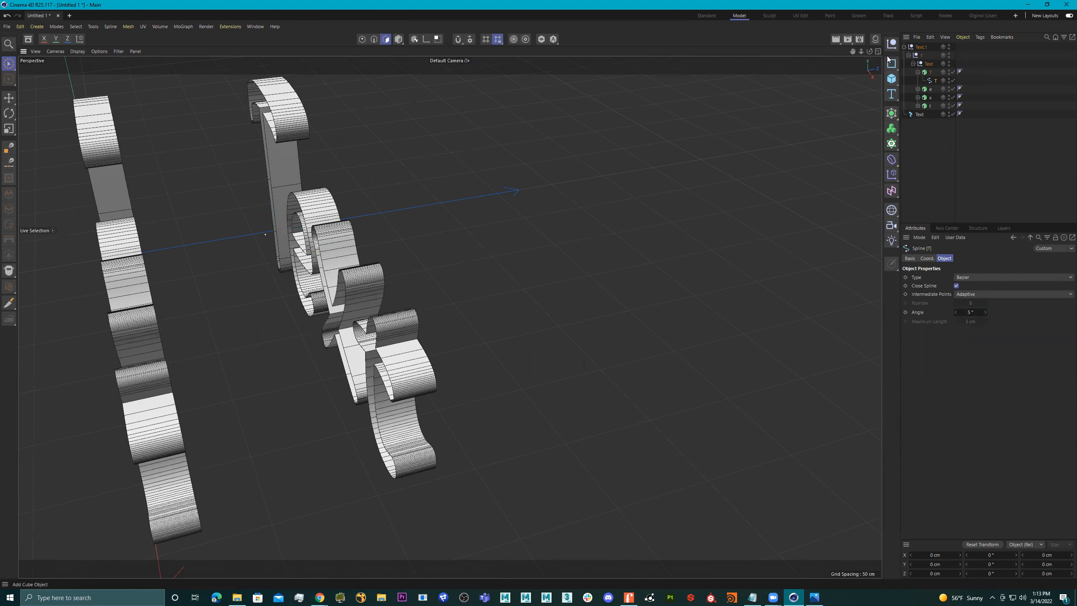
drag(9, 65, 42, 91)
alt+right_drag(161, 116, 100, 135)
alt+drag(239, 186, 259, 189)
alt+middle_drag(136, 72, 196, 156)
drag(197, 156, 525, 447)
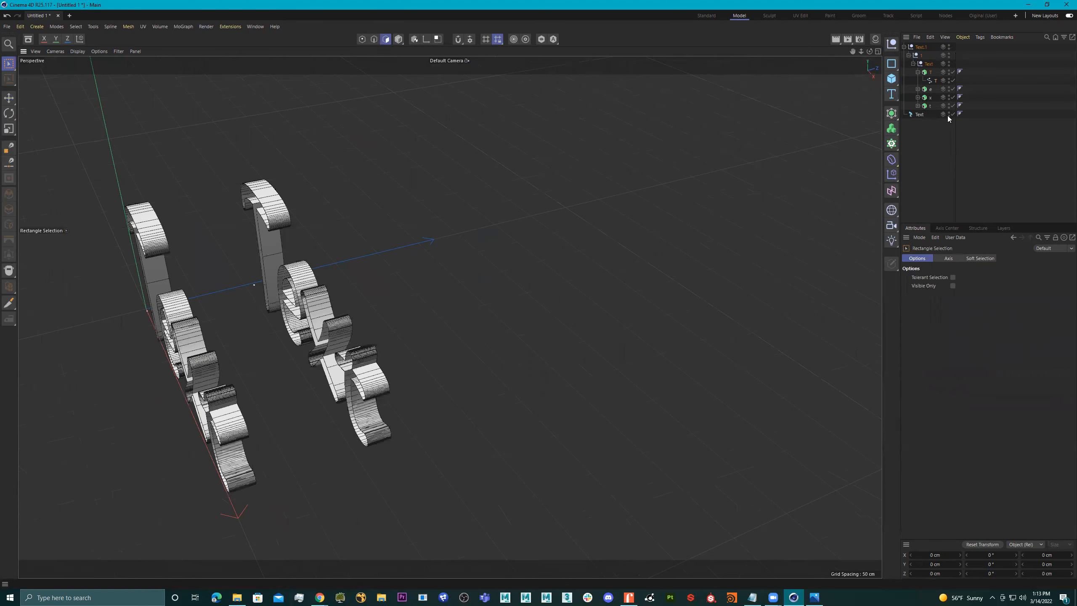
Try rectangle-selecting the converted letters with the T Extrude object, the Text null and its parent null active in turn.
click(931, 72)
drag(238, 153, 494, 443)
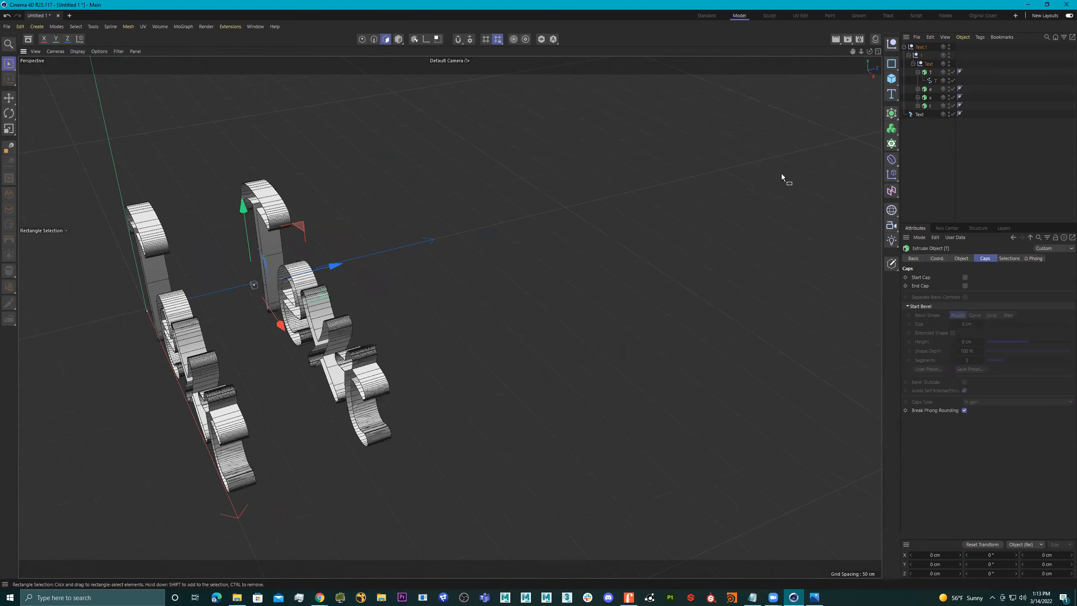
click(927, 64)
drag(233, 145, 553, 430)
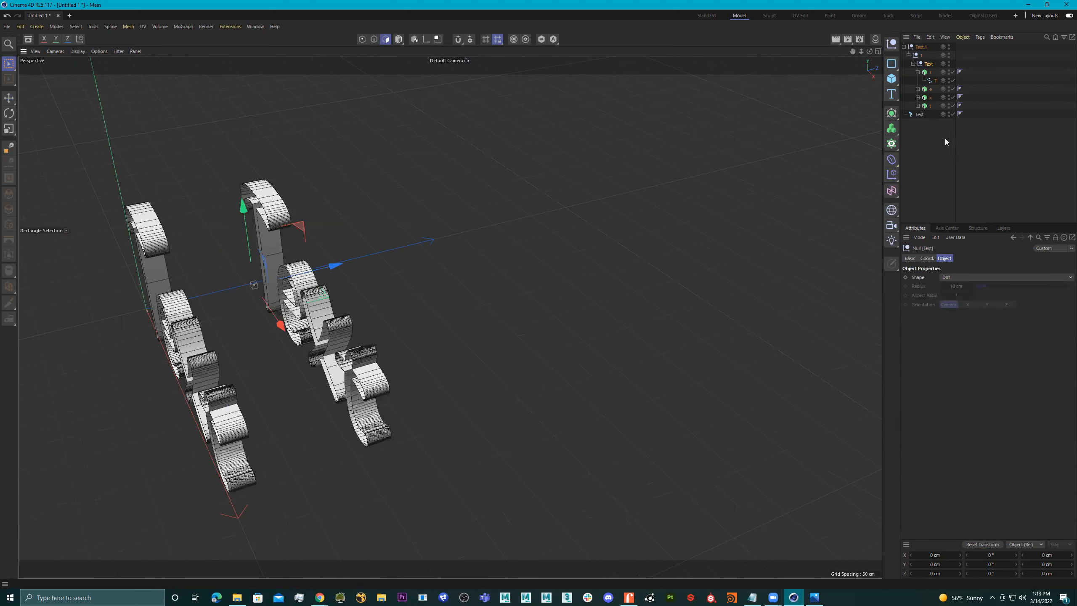
click(921, 55)
drag(226, 158, 509, 448)
Inspect the converted letters up close, select the Text.1 null and collapse its hierarchy.
alt+drag(365, 358, 433, 345)
alt+right_drag(338, 368, 460, 396)
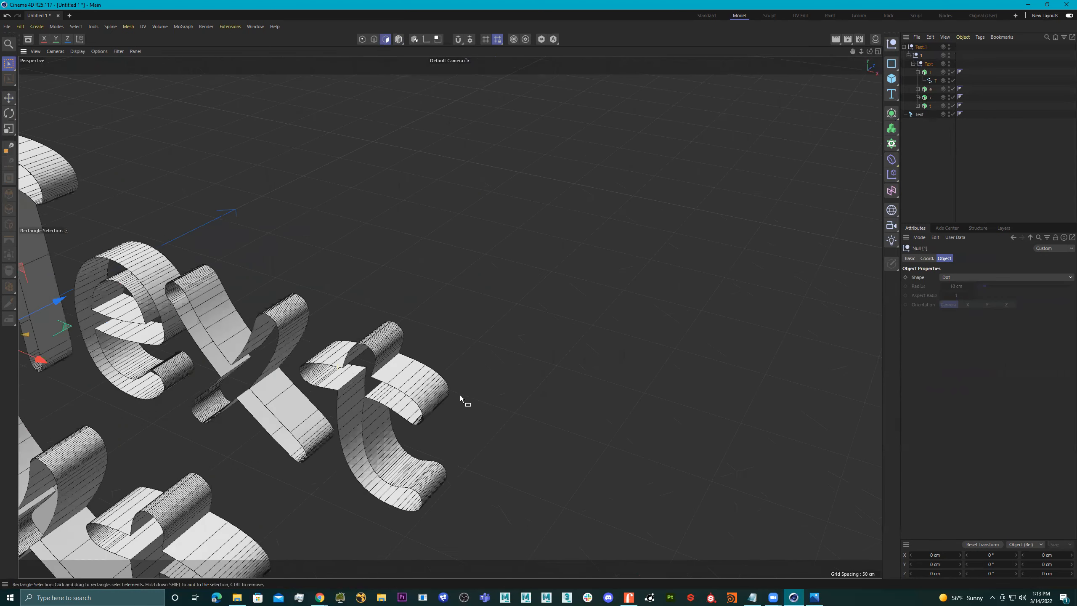
alt+drag(436, 434, 345, 396)
alt+drag(489, 353, 546, 335)
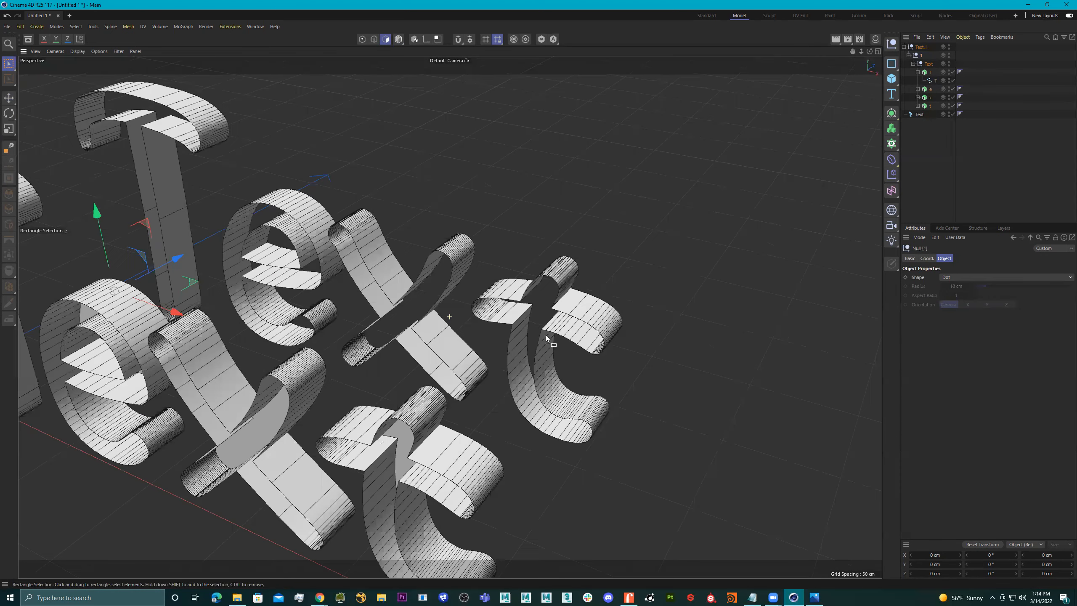
alt+drag(501, 293, 509, 315)
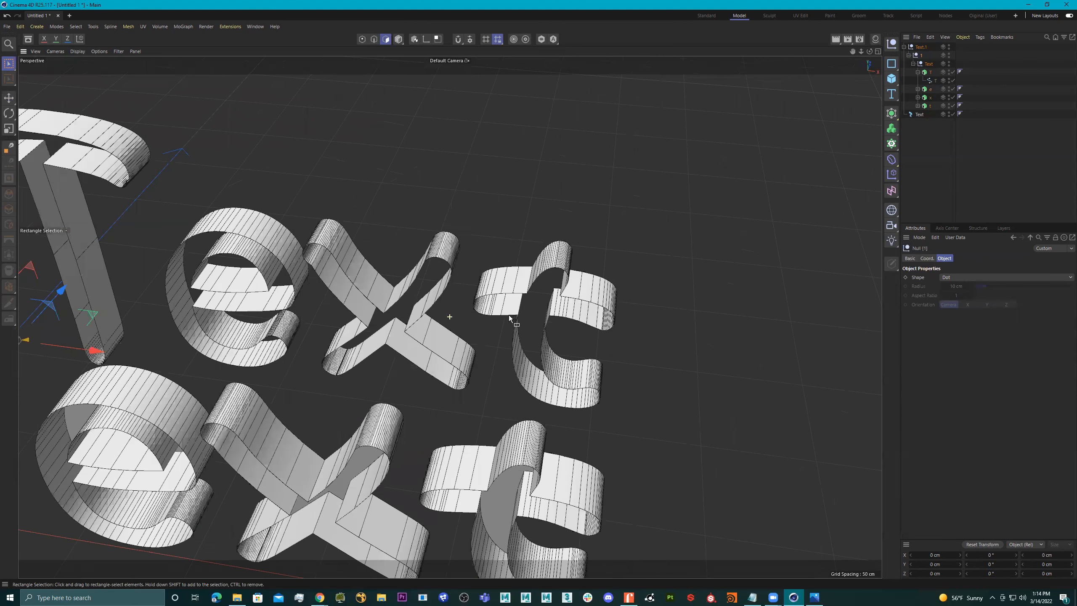
click(919, 47)
click(905, 47)
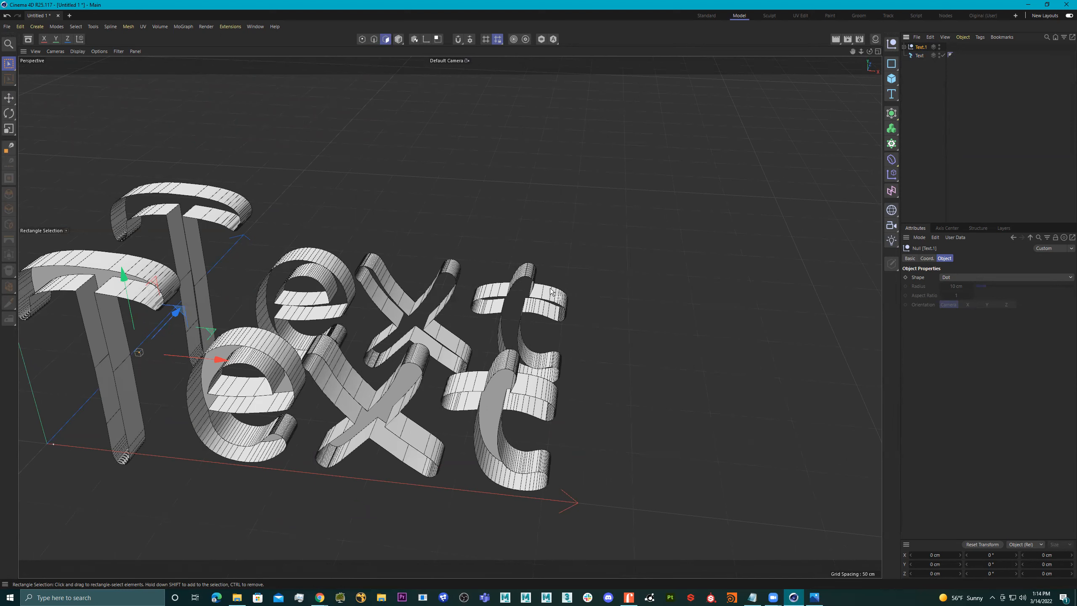
Hide Text.1 in the viewport and view the remaining original text up close.
alt+drag(552, 289, 587, 275)
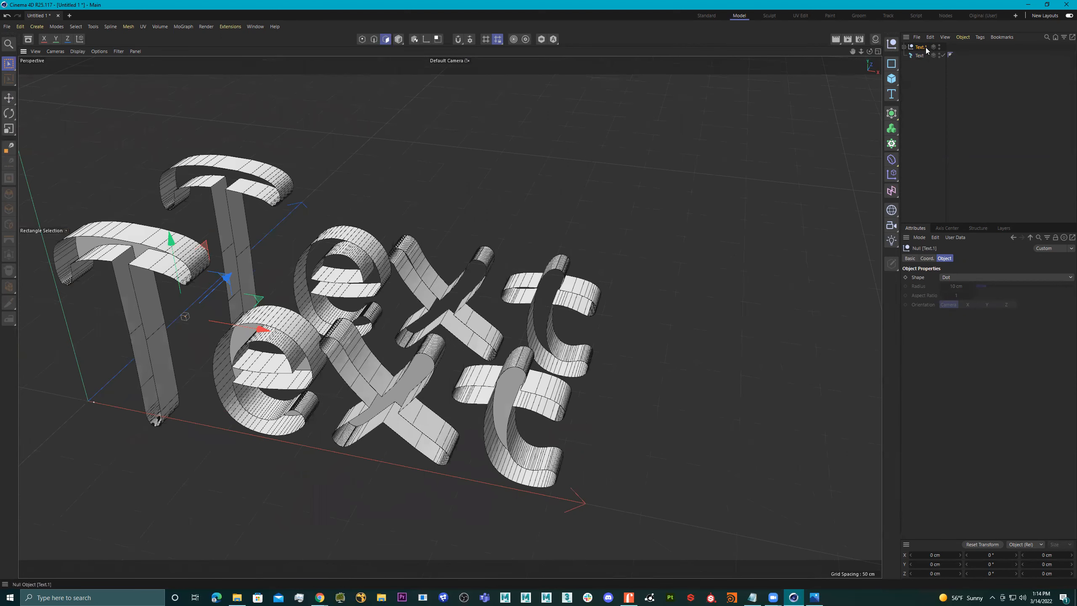
click(939, 46)
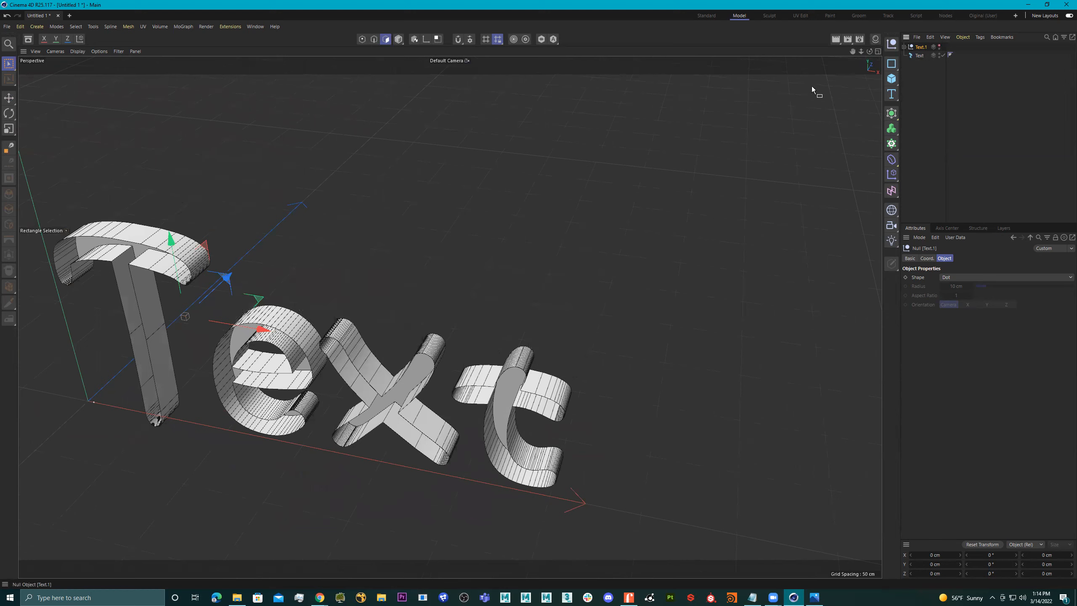
alt+drag(480, 358, 525, 273)
scroll(563, 295, up, 5)
alt+middle_drag(526, 274, 501, 240)
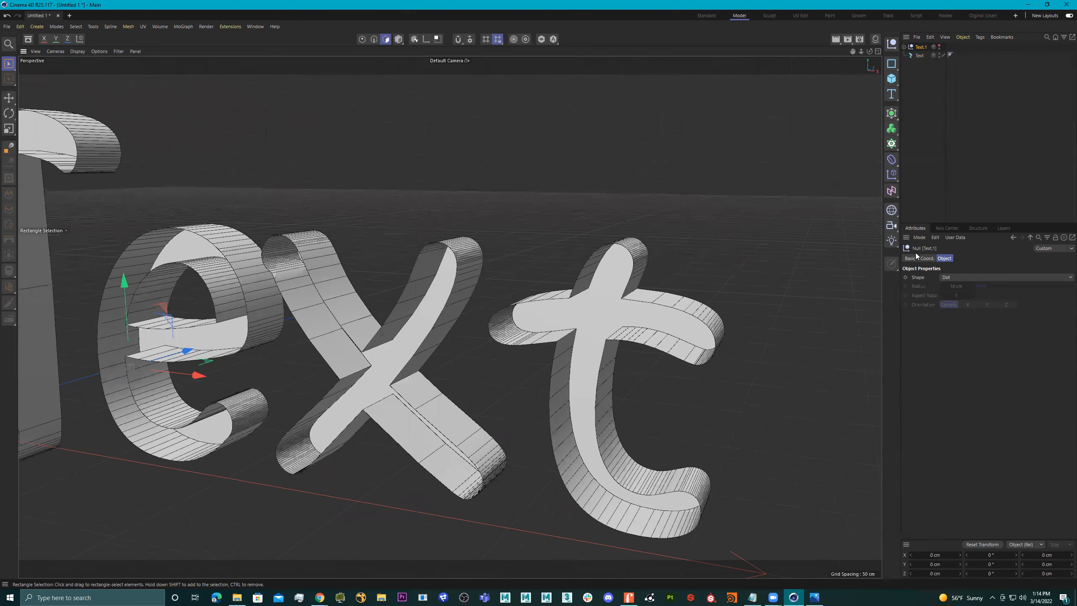
Select the original Text object and turn its start cap back on.
click(918, 56)
alt+drag(708, 263, 672, 324)
click(964, 286)
scroll(683, 295, down, 2)
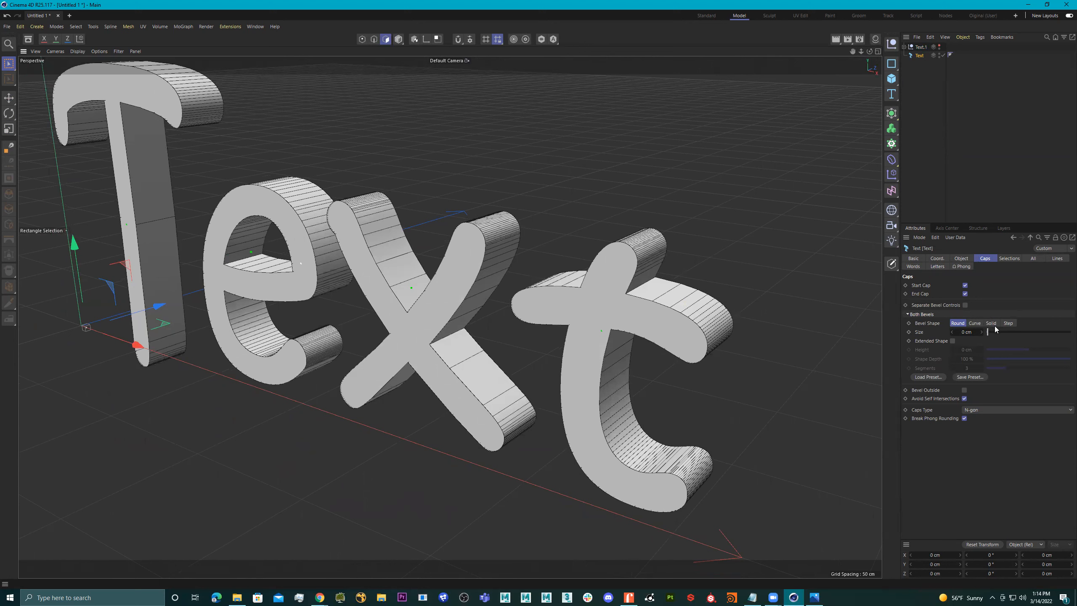
Try a round bevel size of 1.24 cm on both caps and inspect the beveled edge of the t.
drag(994, 333, 988, 335)
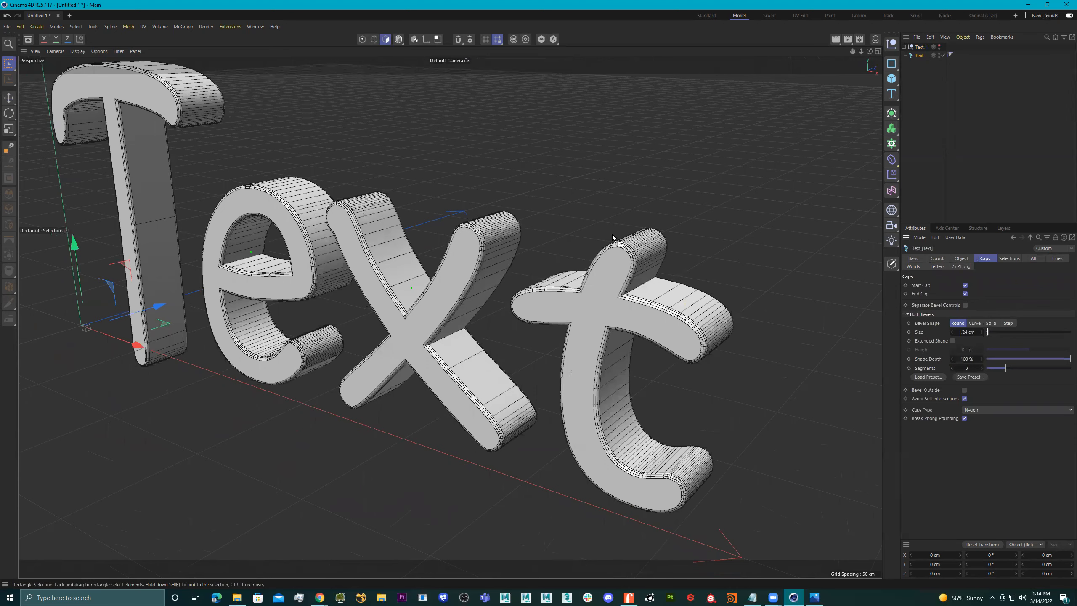
scroll(693, 253, up, 10)
scroll(688, 265, up, 2)
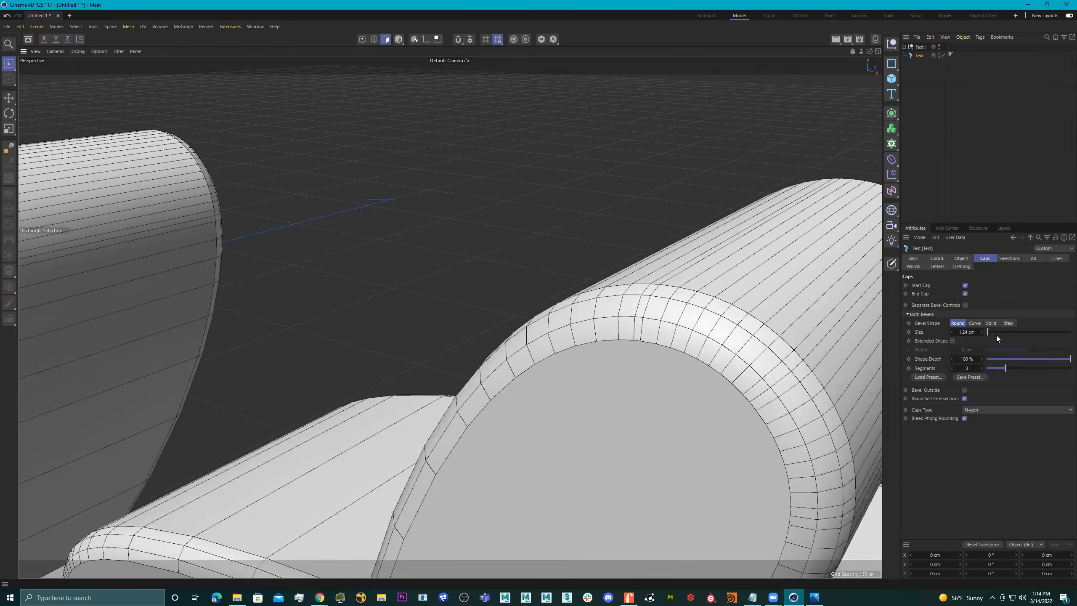
Try a larger bevel size of 4.73 cm and examine where the bevel edges converge at the top of the t.
drag(989, 332, 990, 332)
alt+drag(660, 449, 649, 326)
alt+middle_drag(650, 325, 627, 221)
scroll(668, 353, up, 3)
alt+drag(677, 350, 587, 336)
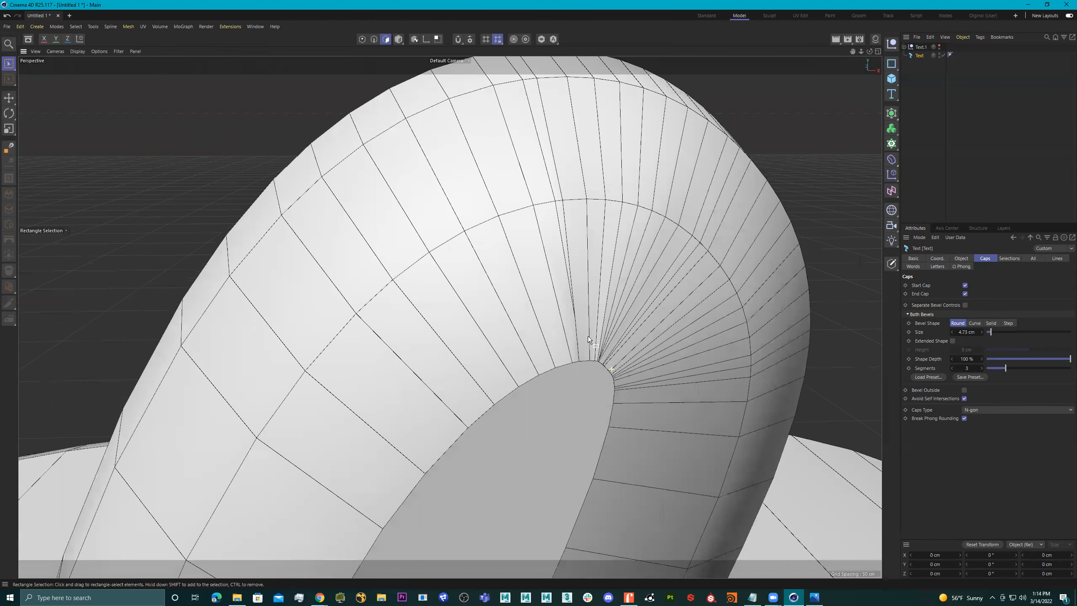
scroll(551, 286, up, 5)
alt+drag(646, 374, 651, 352)
Reduce the bevel size to 3.23 cm and review the whole beveled text.
drag(989, 334, 990, 331)
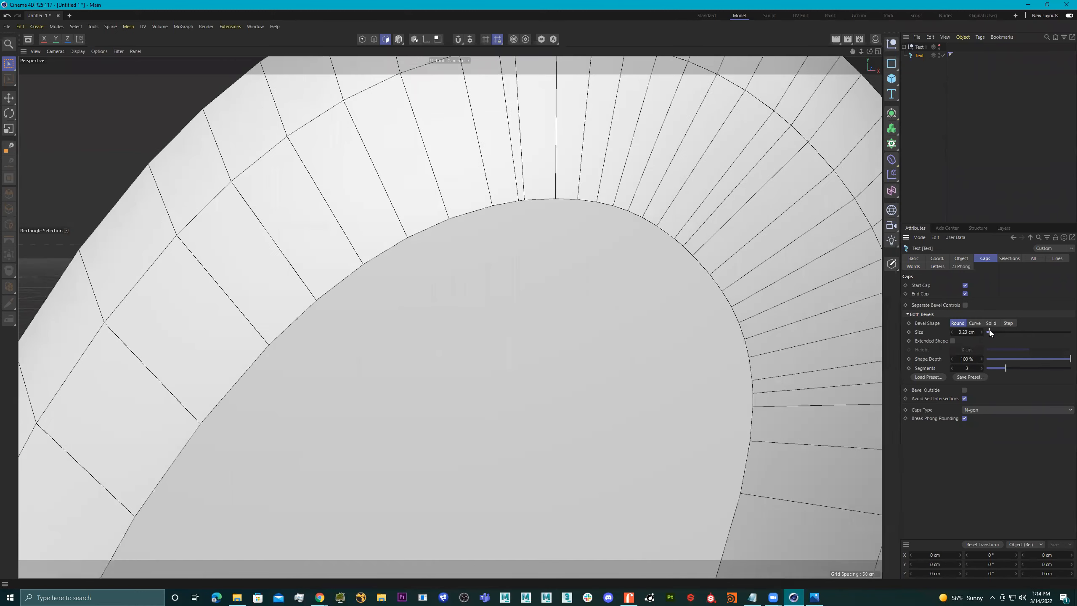
scroll(658, 345, down, 10)
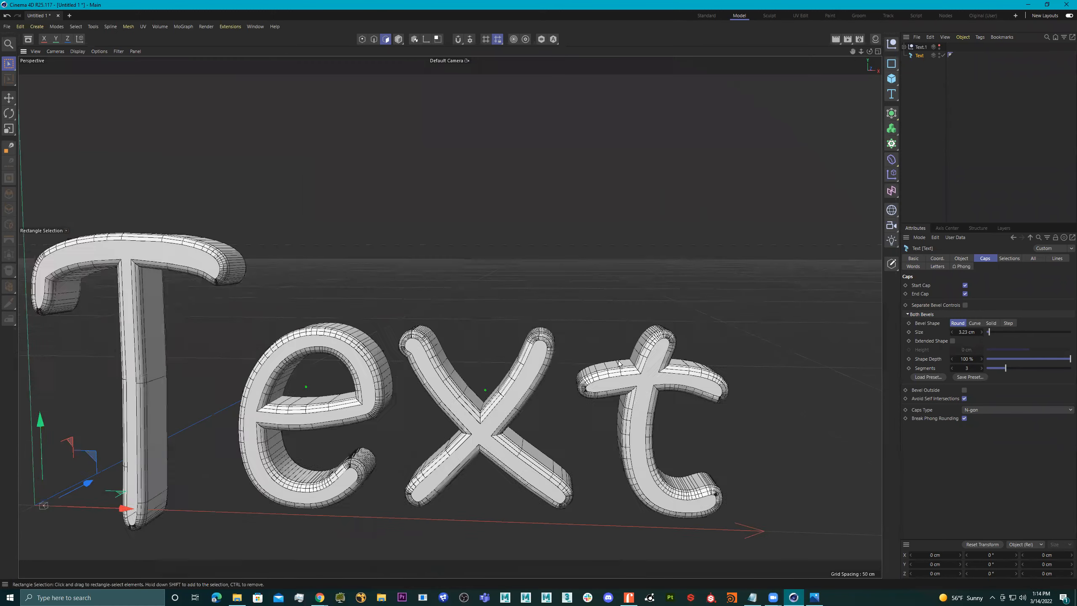
alt+drag(500, 348, 572, 357)
alt+middle_drag(572, 357, 705, 348)
alt+drag(650, 360, 479, 368)
alt+middle_drag(755, 352, 594, 342)
alt+drag(594, 342, 629, 344)
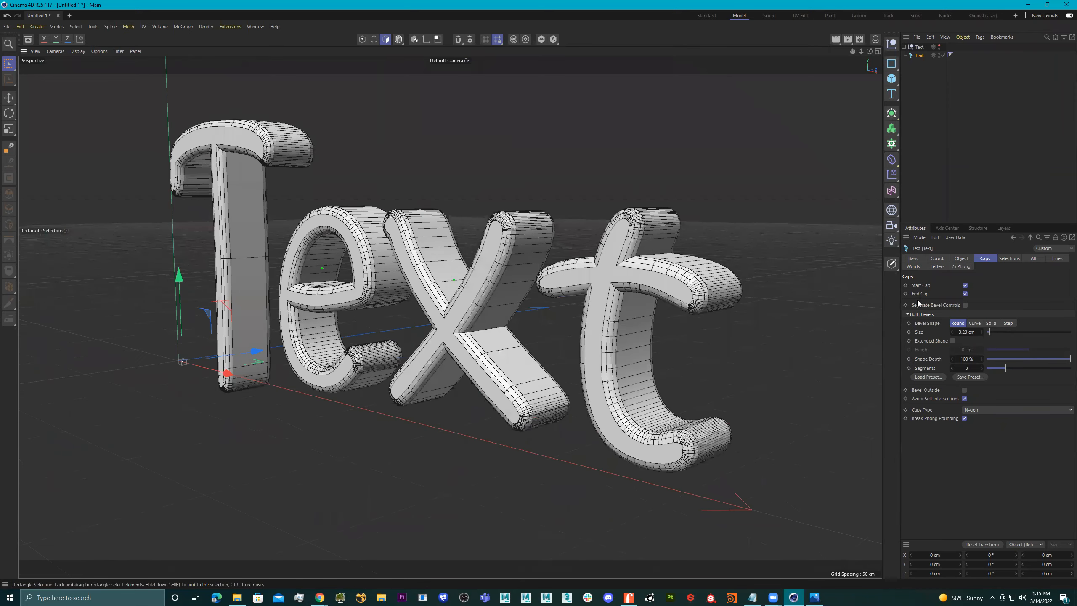
Increase the bevel segments to 5 and look over the smoother rounding on the letters.
drag(1006, 367, 1076, 364)
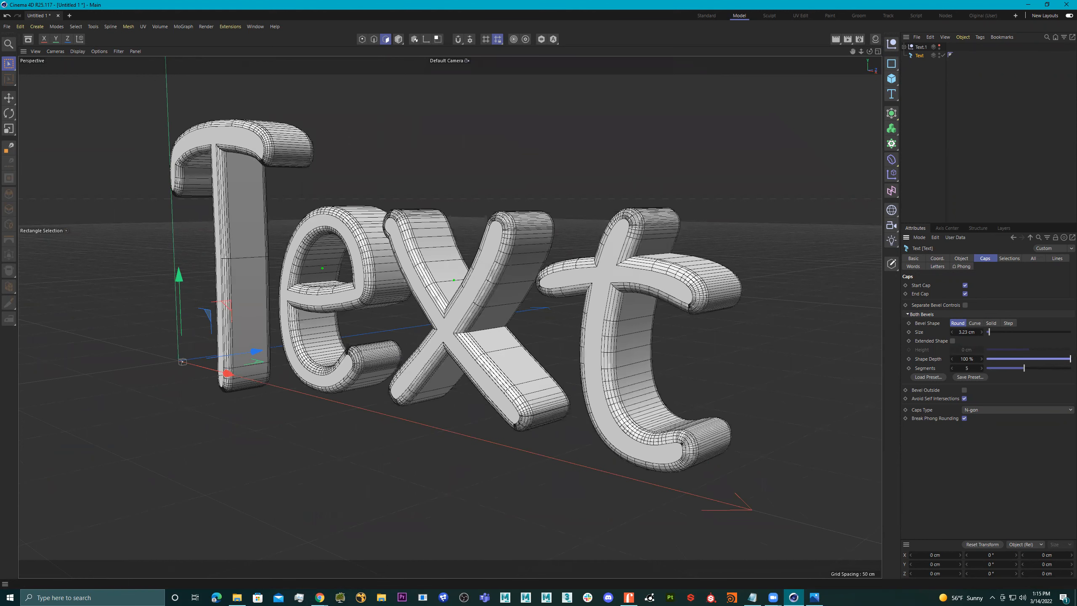
scroll(716, 319, up, 6)
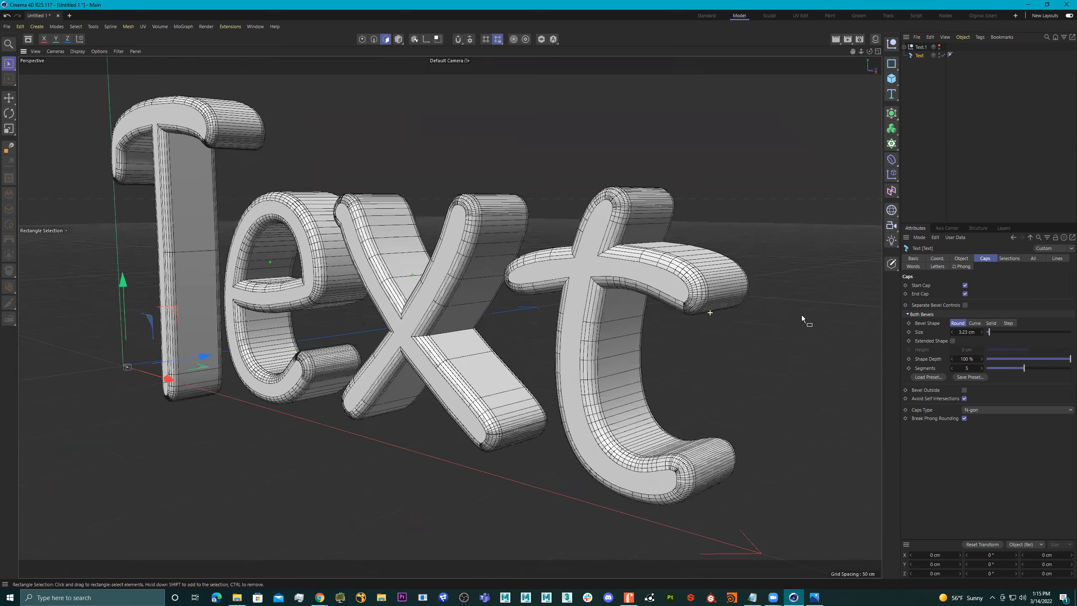
scroll(704, 313, down, 3)
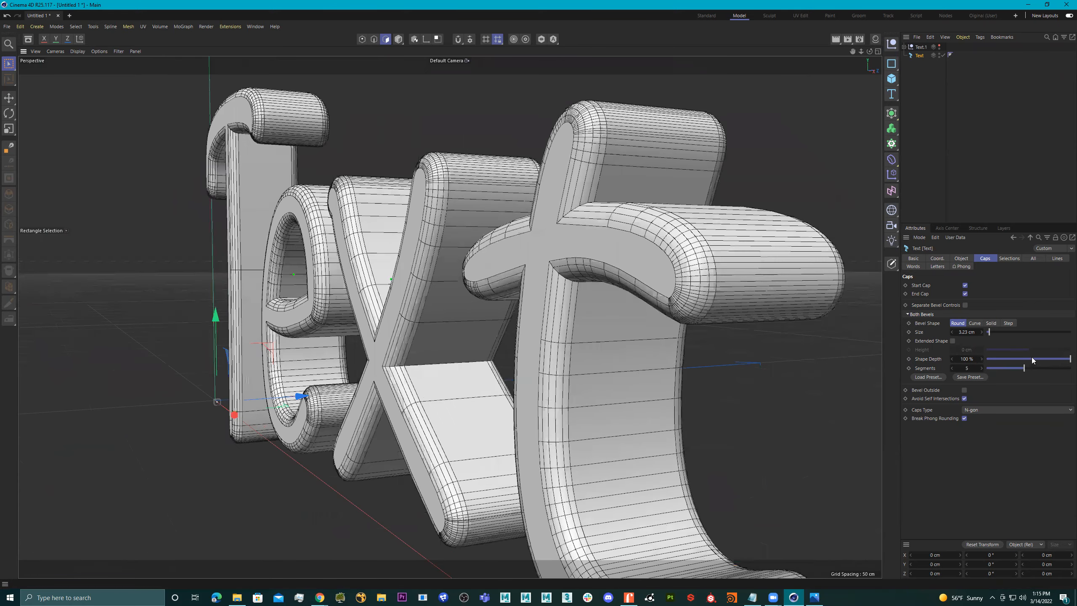
Try a bevel shape depth of -100 %, view the inverted bevel and restore the depth to 100 %.
drag(1023, 360, 971, 365)
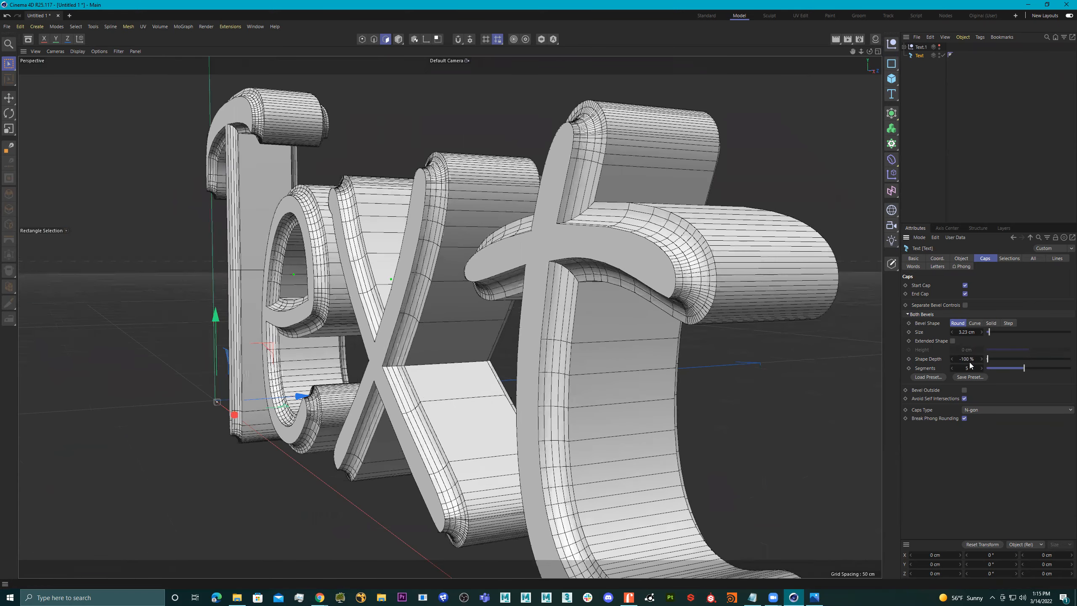
alt+drag(671, 308, 695, 319)
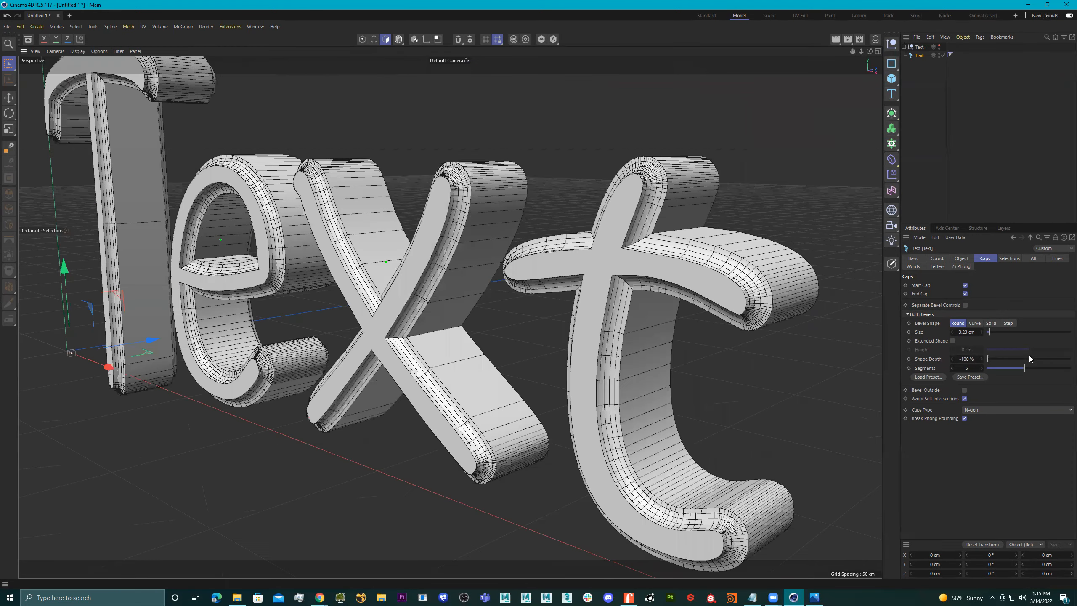
drag(999, 357, 1070, 358)
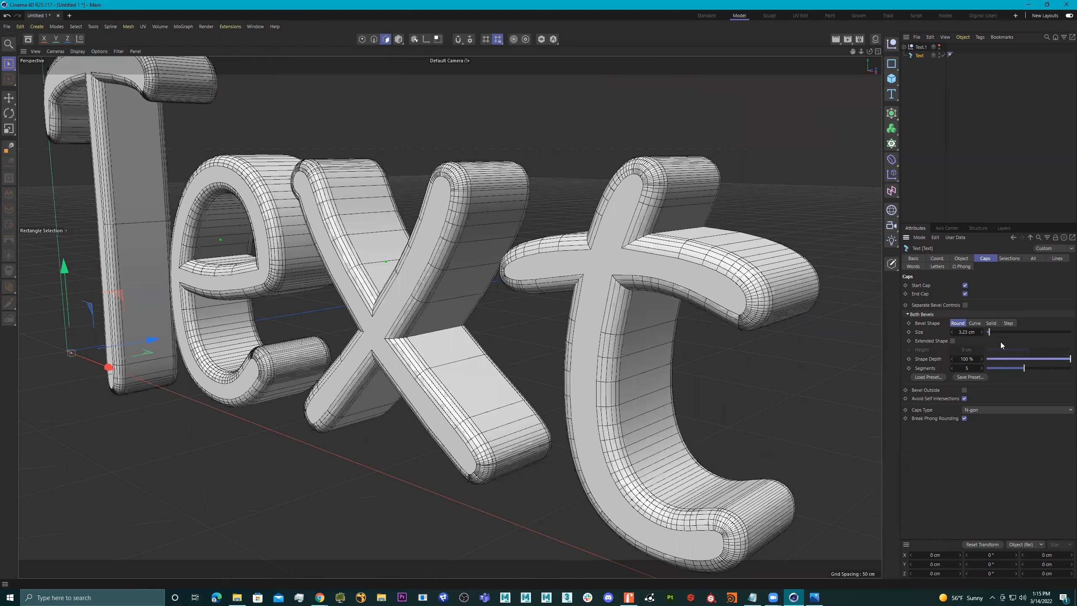
Turn off Avoid Self Intersections to inspect the bevel at the end of the t's crossbar and turn it back on.
click(964, 399)
scroll(698, 310, up, 10)
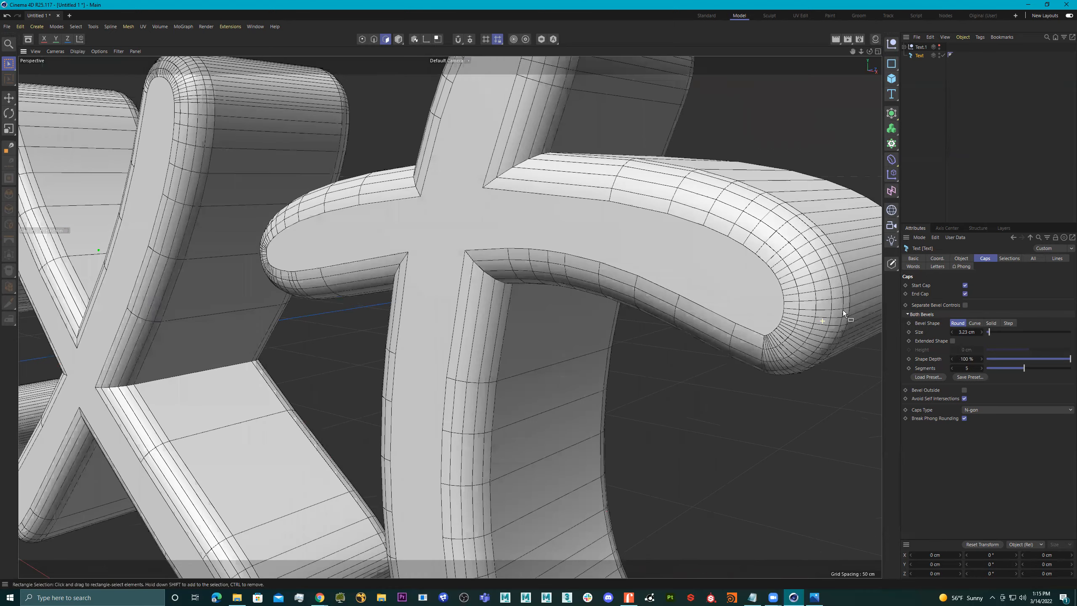
scroll(727, 347, up, 10)
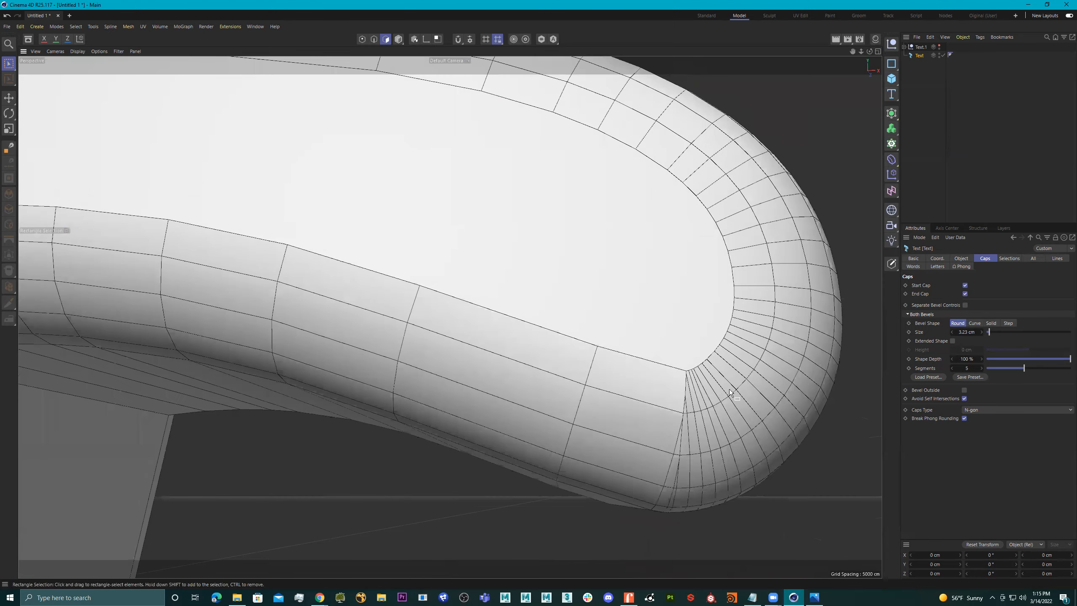
click(963, 398)
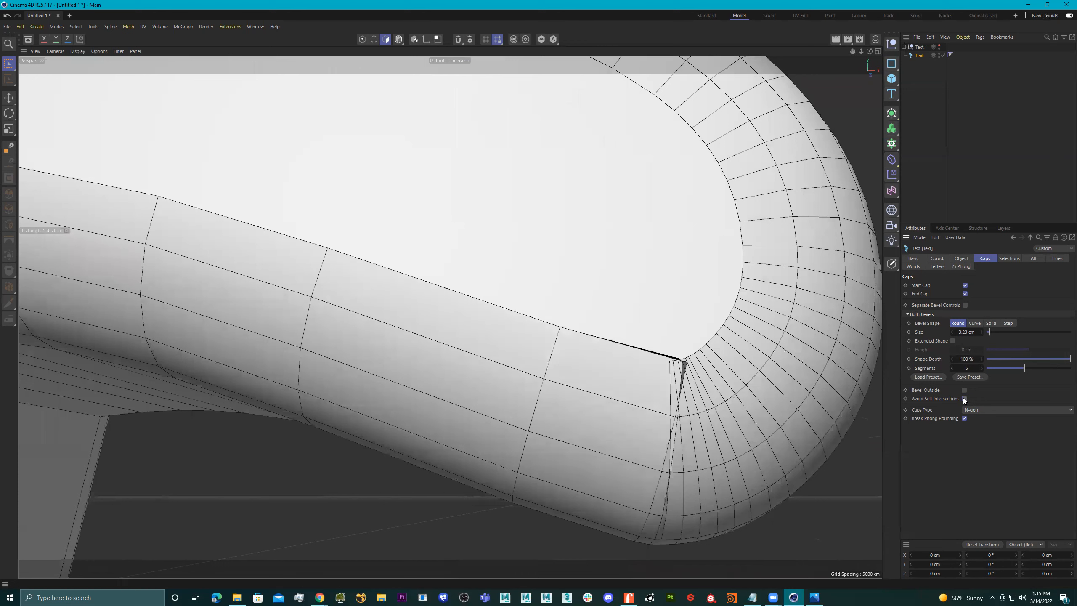
scroll(711, 378, down, 8)
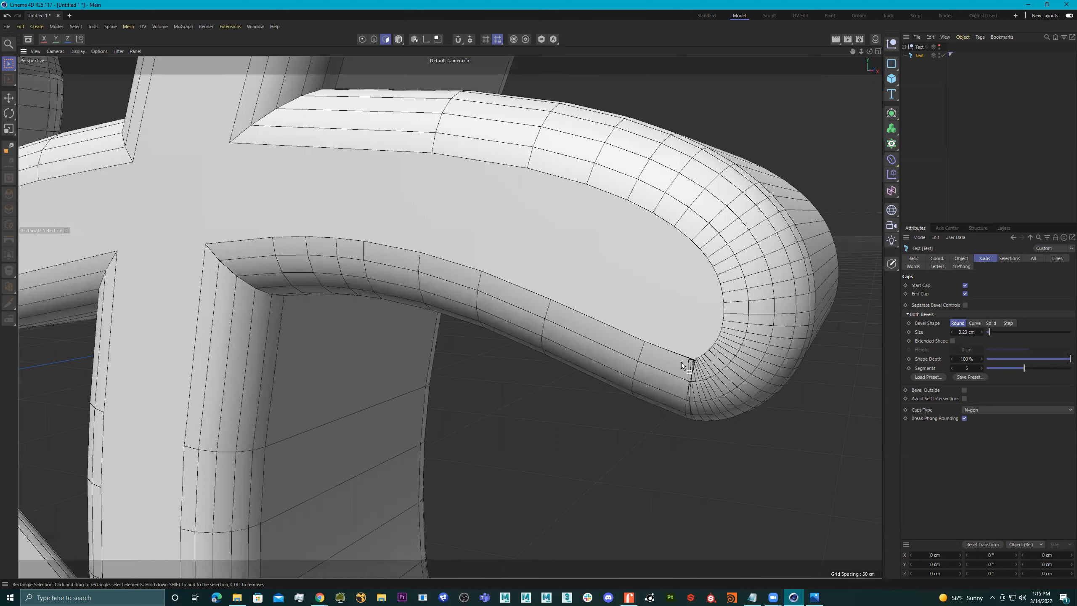
scroll(687, 348, down, 3)
scroll(752, 347, up, 8)
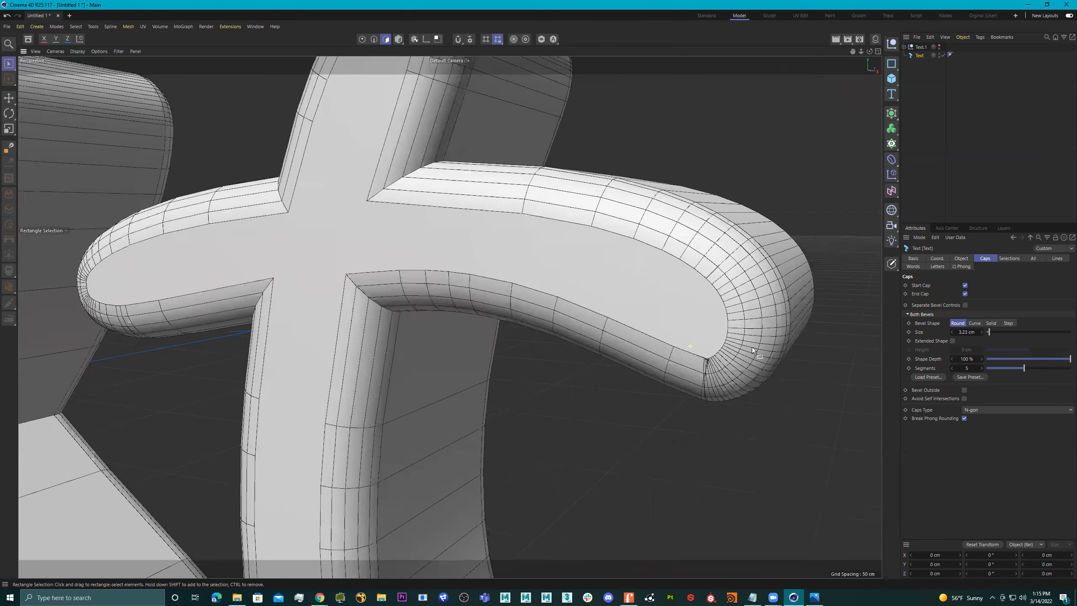
click(964, 398)
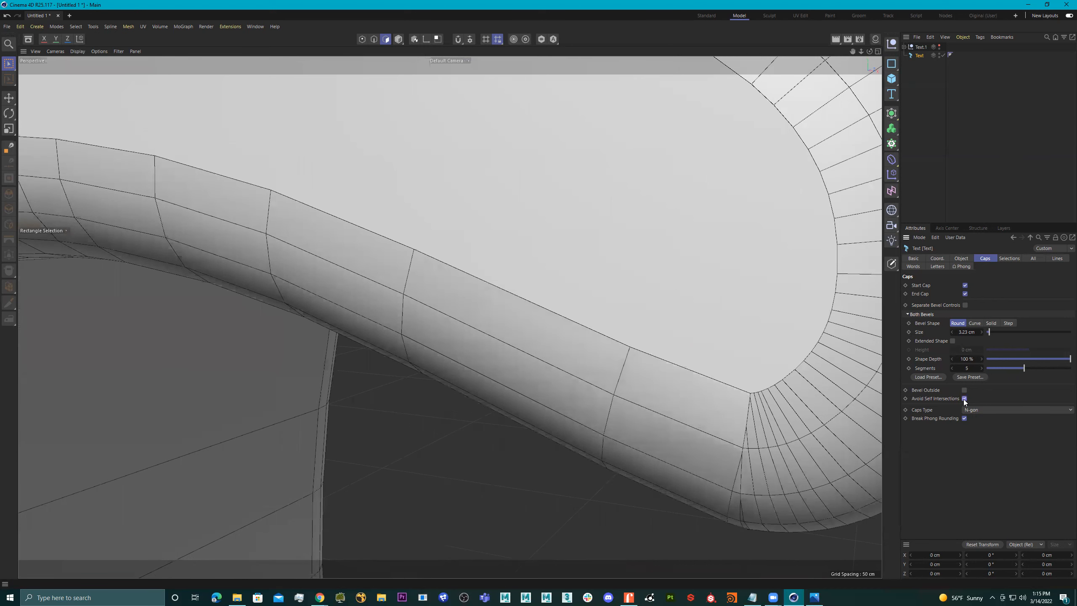
Try Bevel Outside on the text, switching it on and off to compare the letter thickness, and leave it off.
click(964, 390)
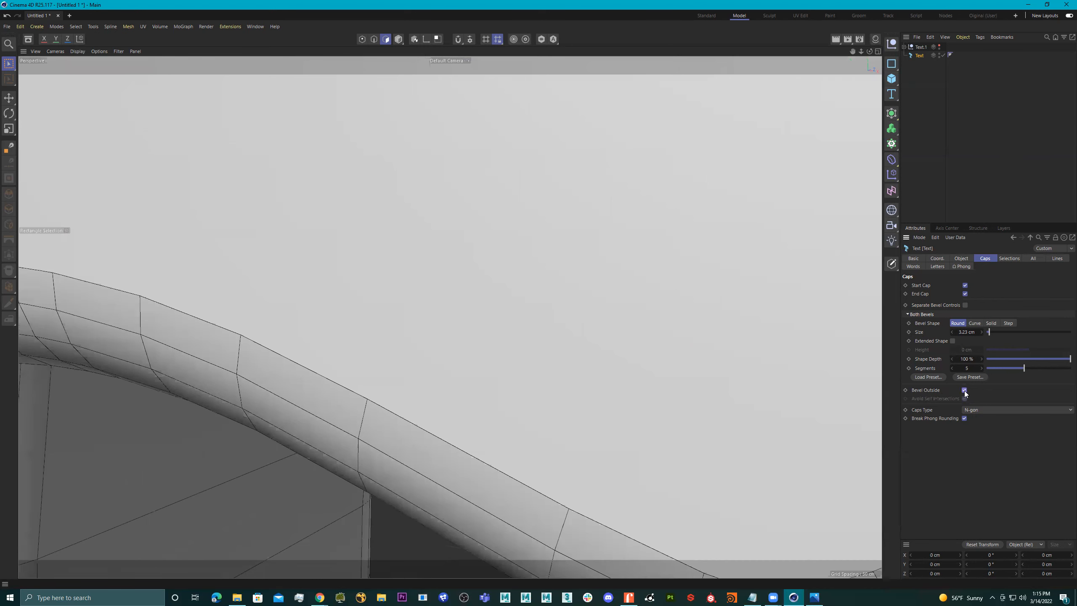
scroll(506, 369, down, 5)
scroll(594, 348, down, 6)
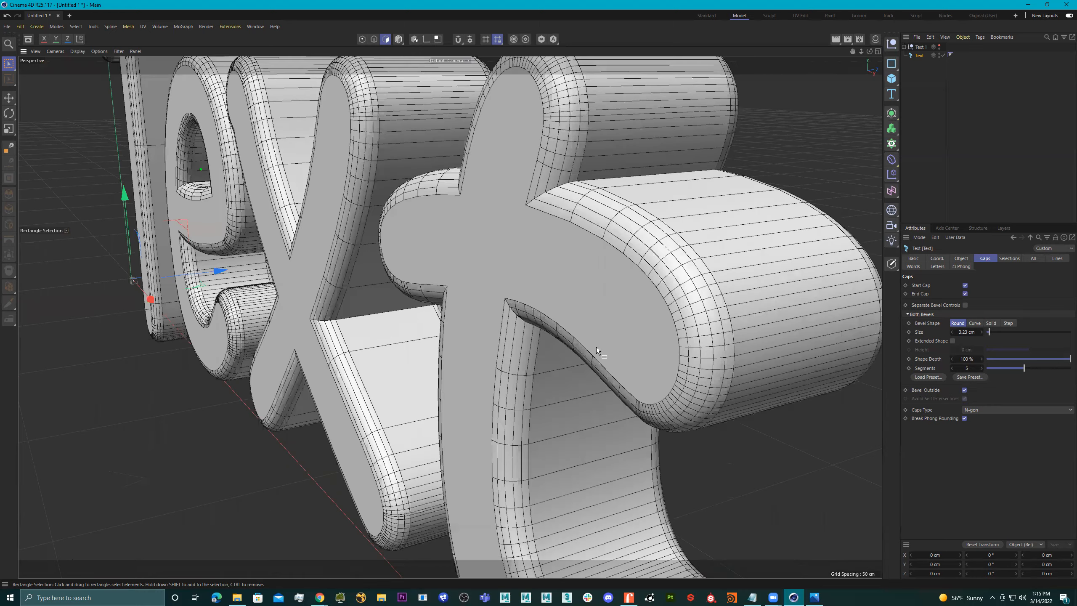
scroll(678, 272, down, 5)
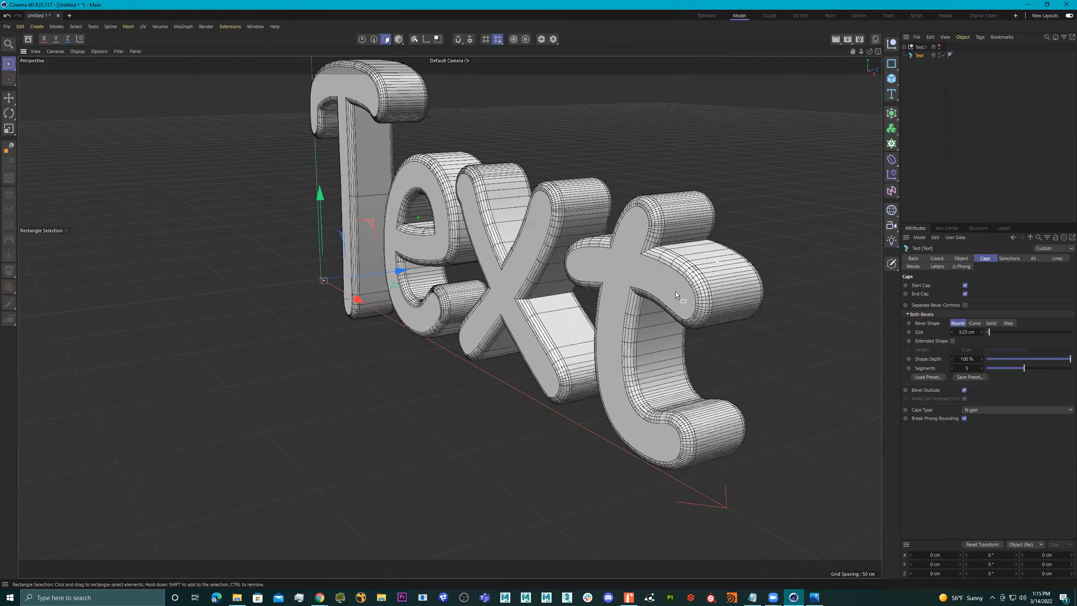
click(964, 391)
click(964, 390)
click(964, 391)
click(964, 391)
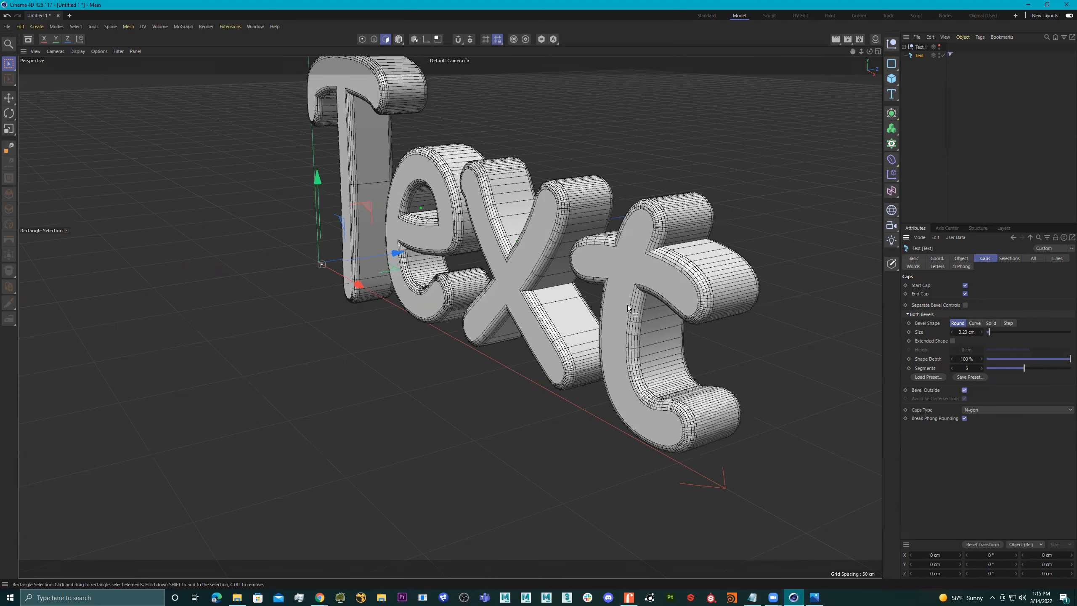
scroll(730, 288, up, 5)
scroll(695, 293, down, 6)
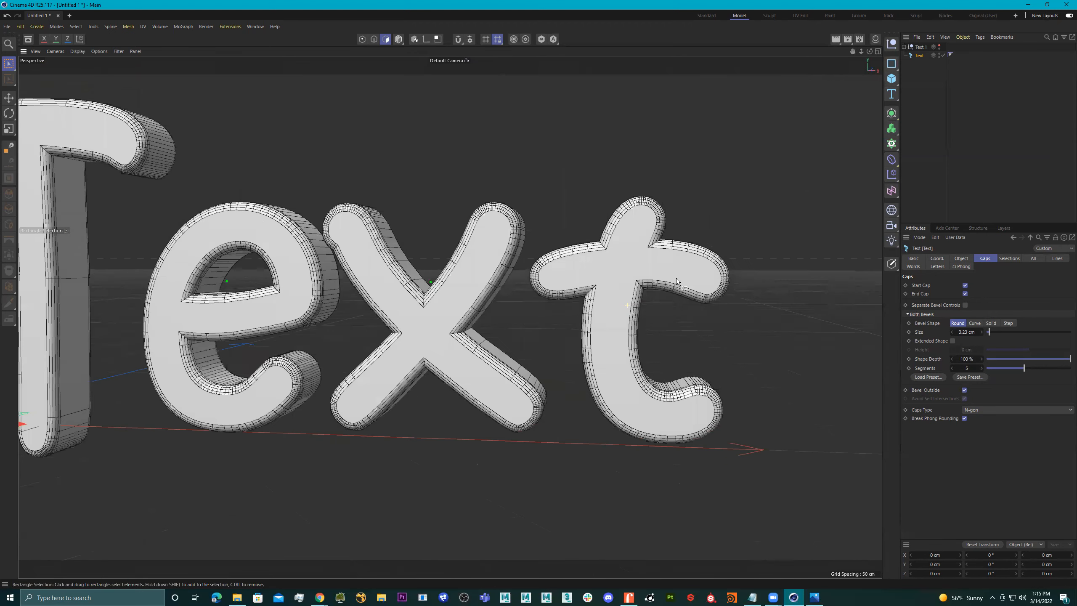
click(964, 391)
Set the text's caps type to Quadrangles.
scroll(658, 212, up, 5)
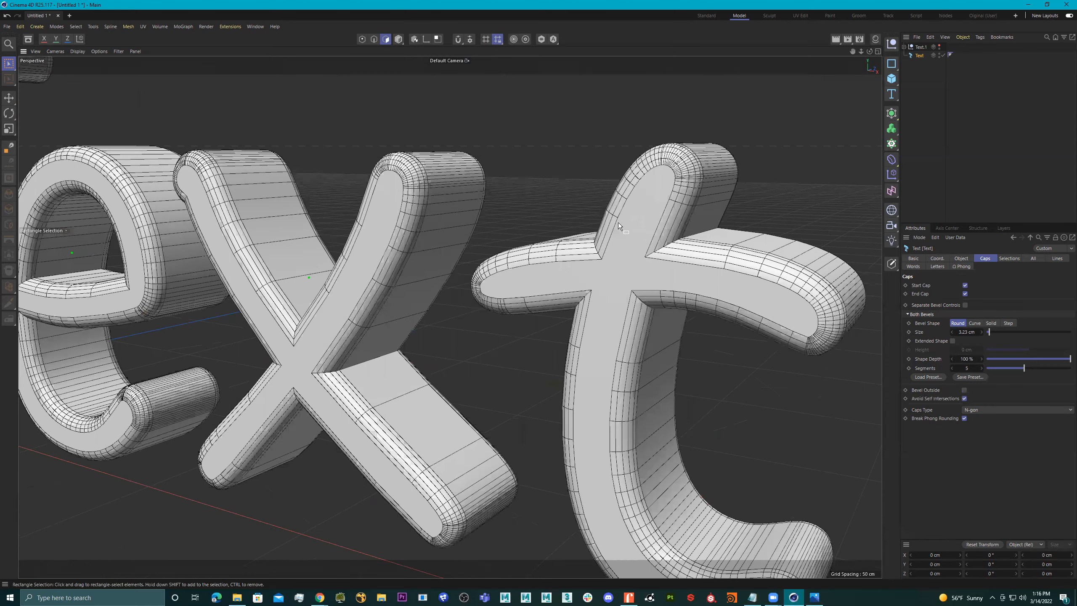
click(1001, 410)
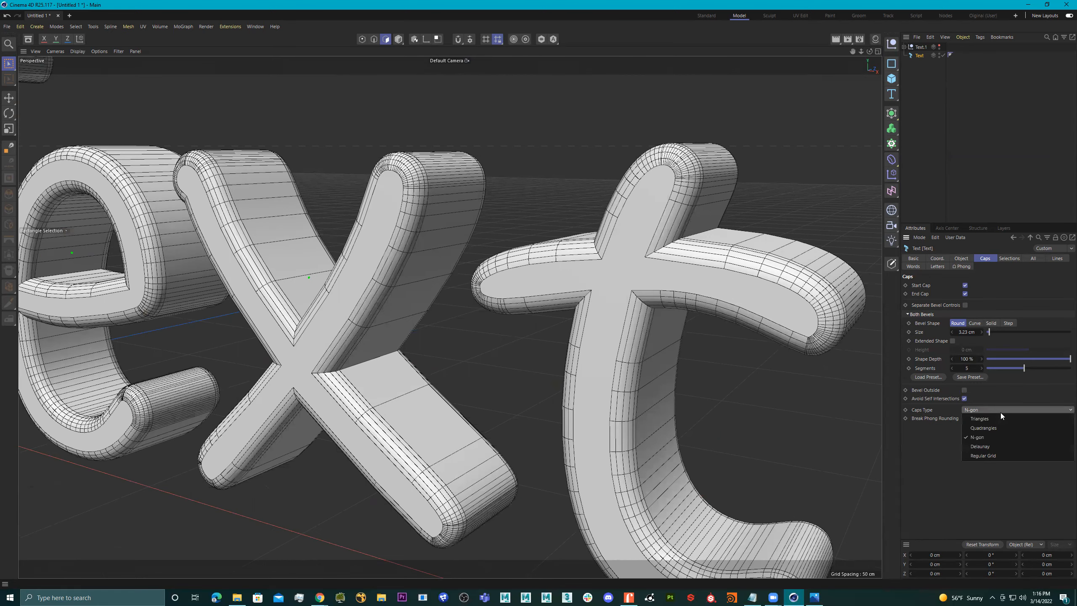
click(997, 427)
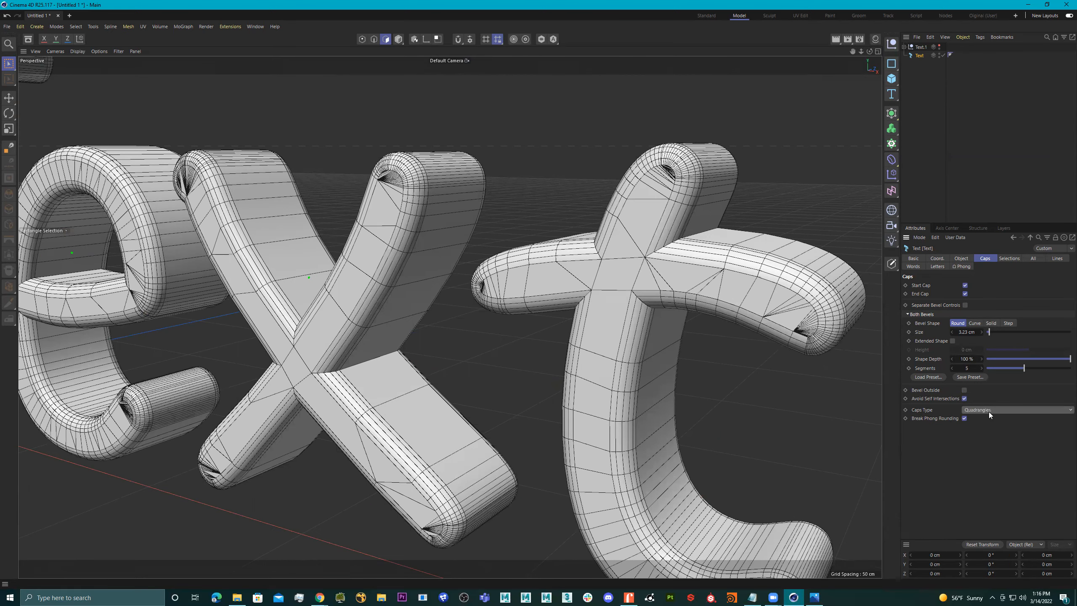